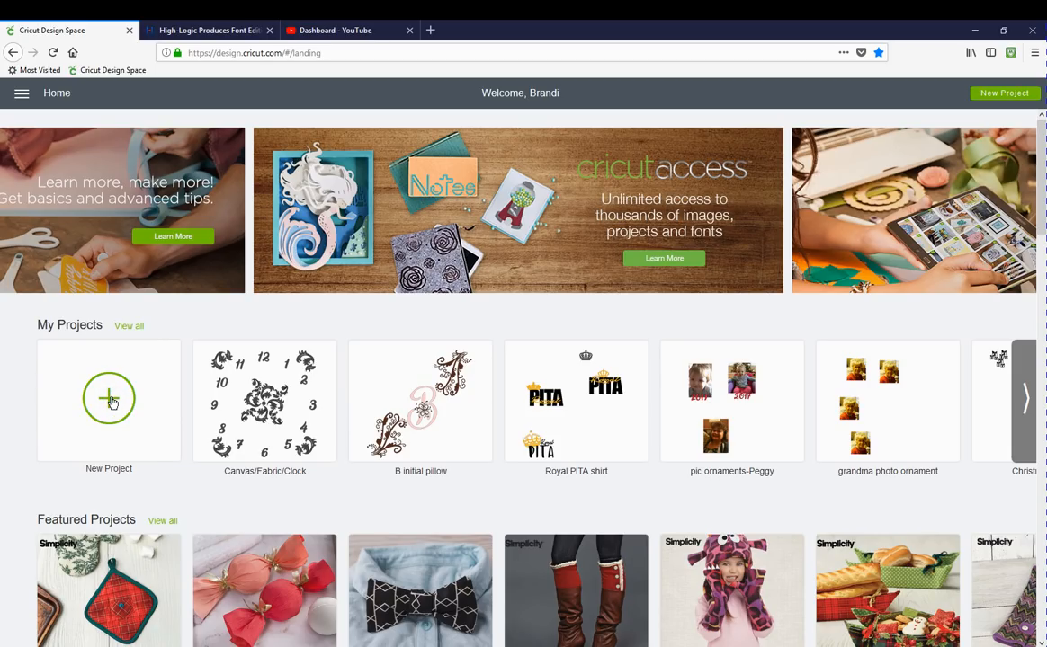
Create a new project and add a text object containing the maker's first name.
click(112, 403)
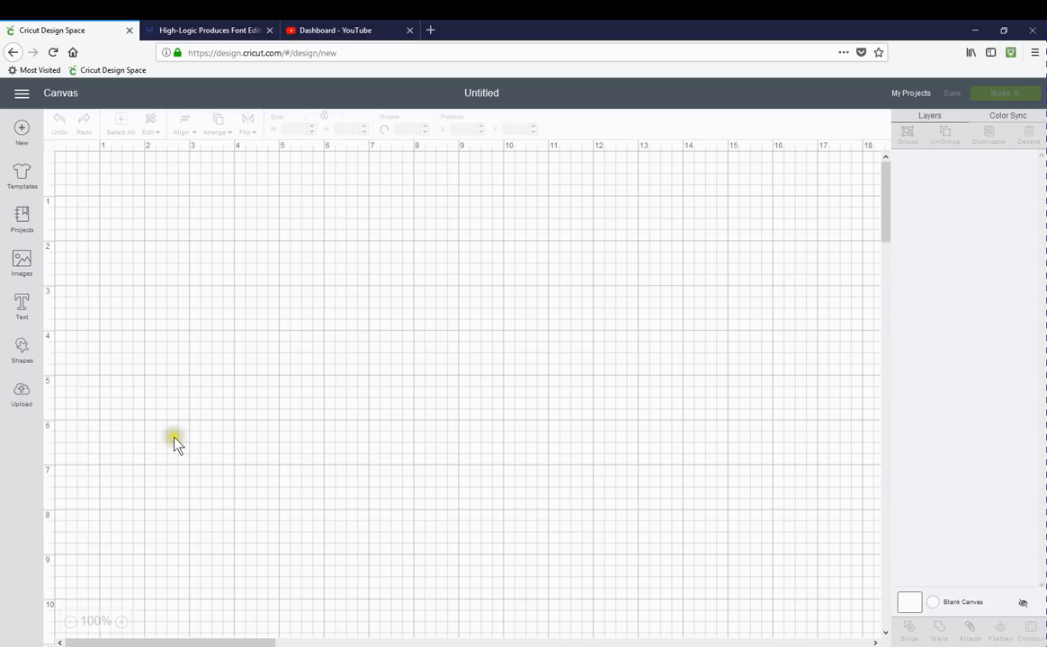
click(22, 306)
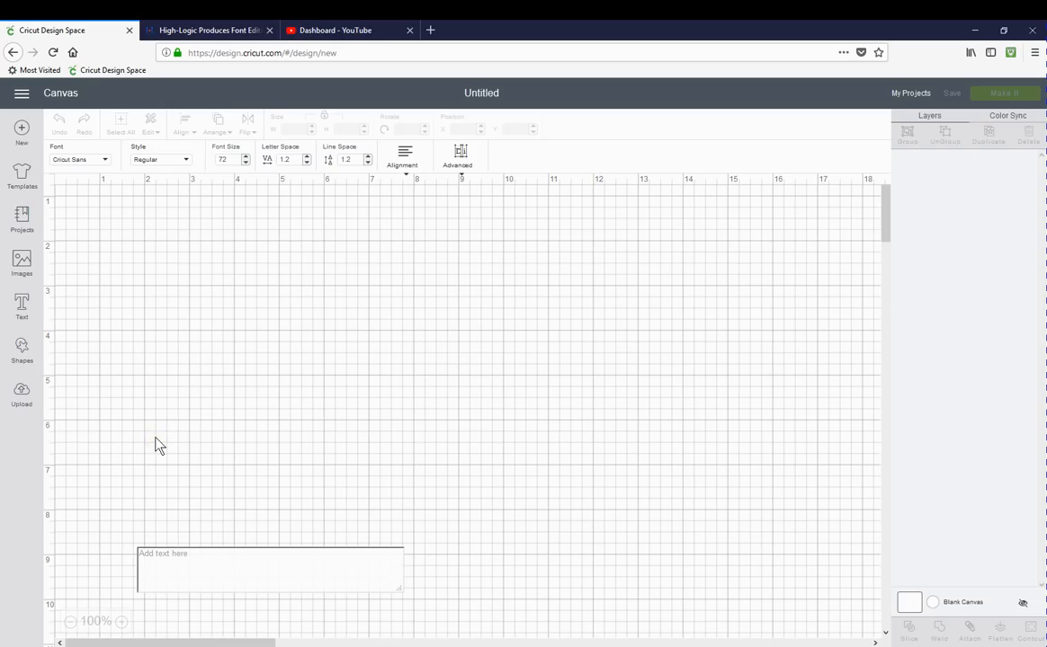
text(Brandi)
click(89, 276)
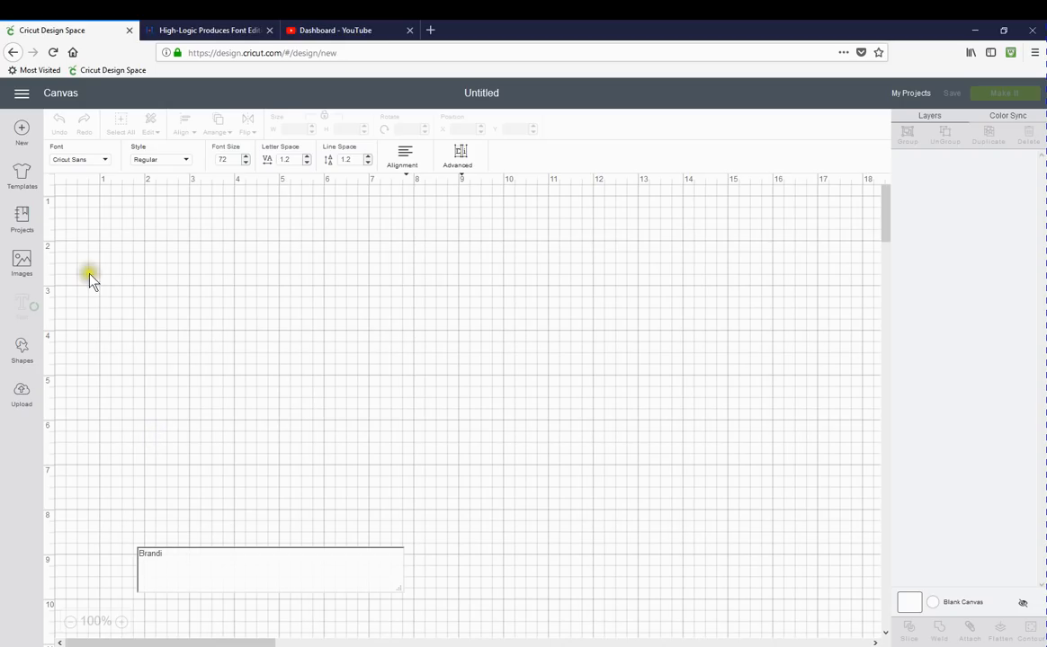
Search the fonts for "ama" and set the name text's font to Amastery Script.
click(105, 161)
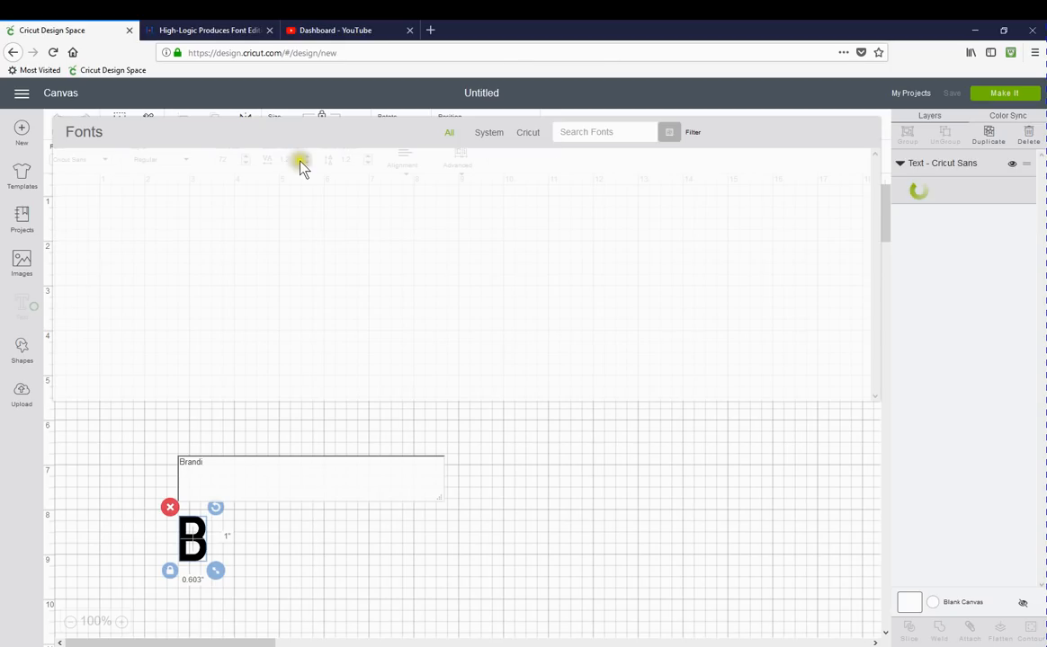
click(603, 132)
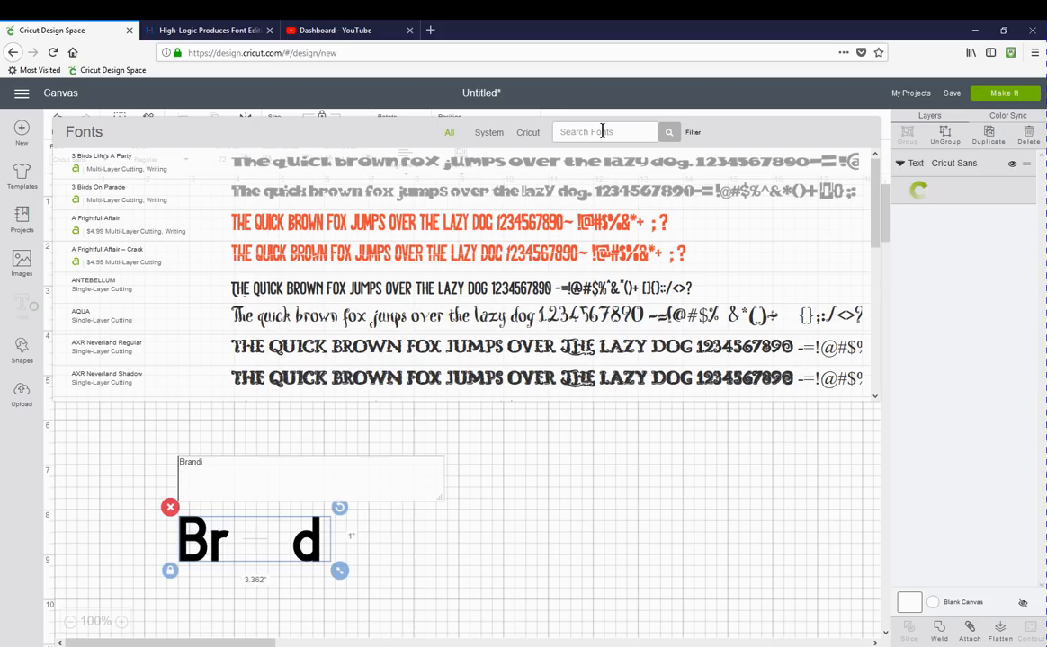
text(am)
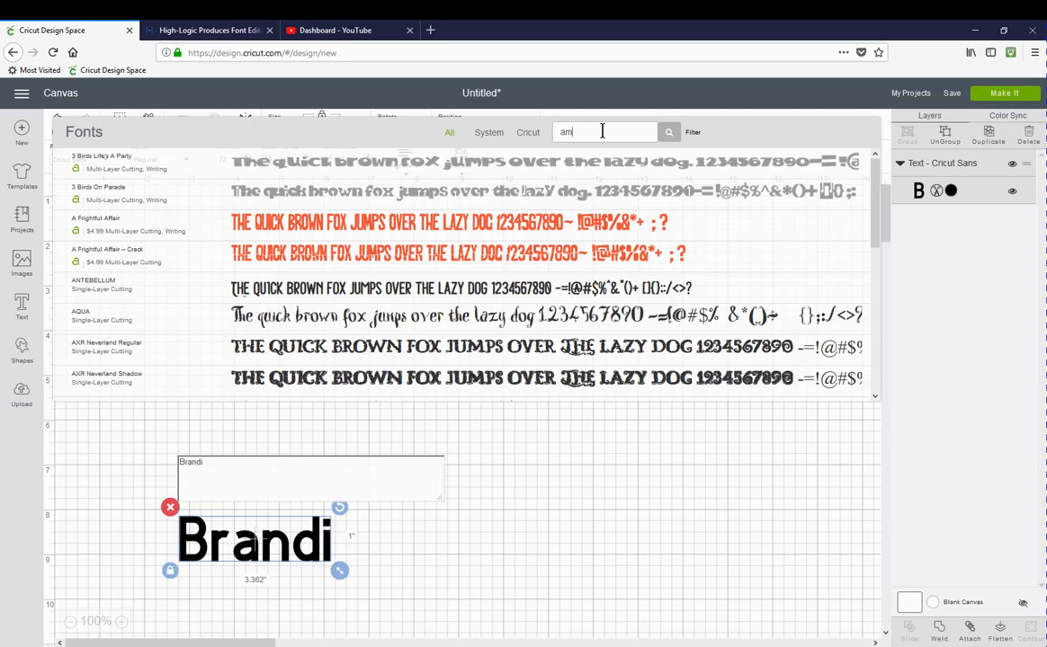
text(a)
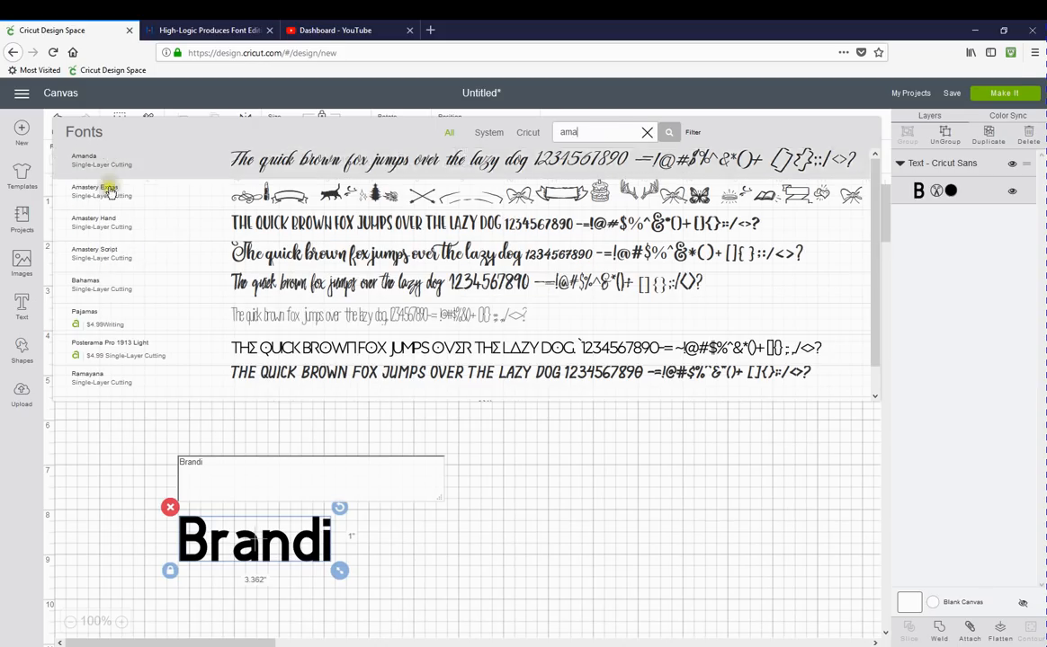
click(104, 257)
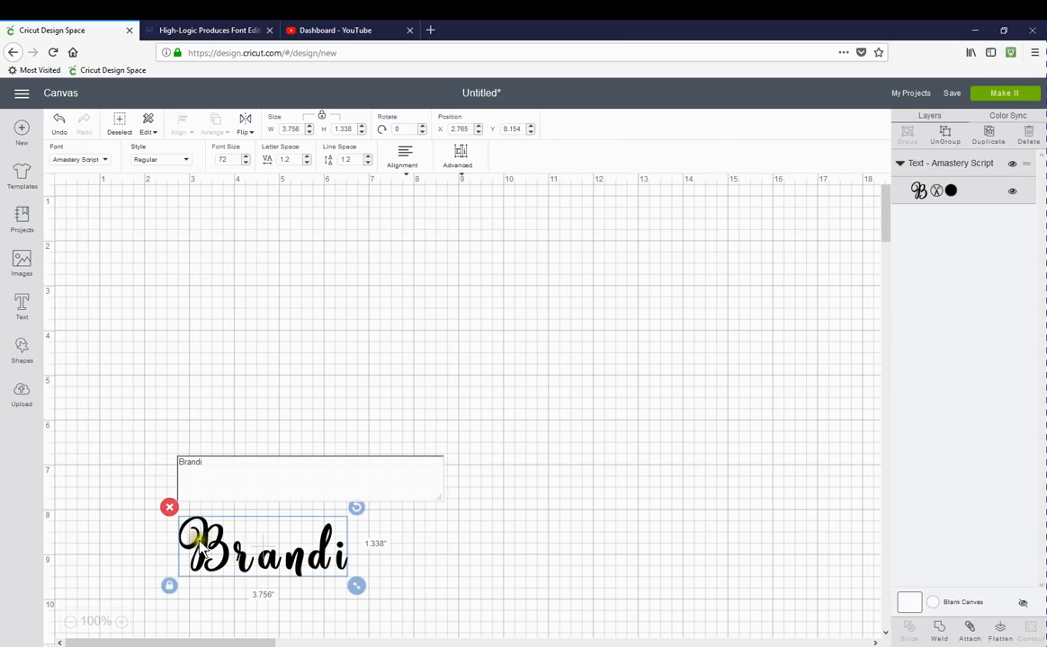
Move the name text near the canvas's upper-left area and enlarge it to about 10.67 by 3.8 inches.
drag(275, 567, 223, 196)
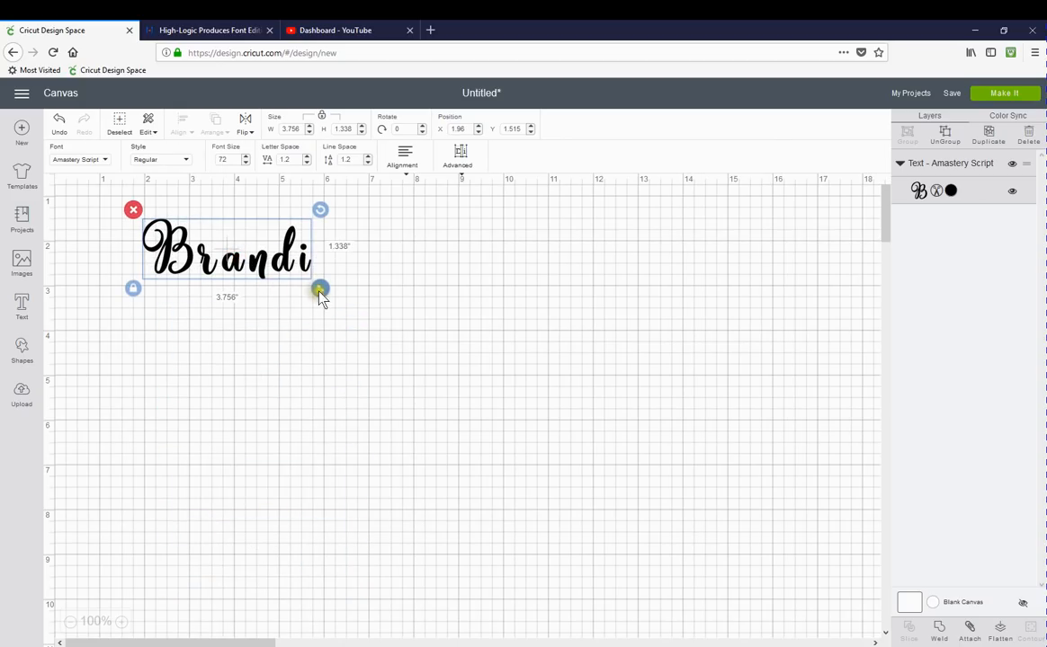
drag(381, 341, 641, 461)
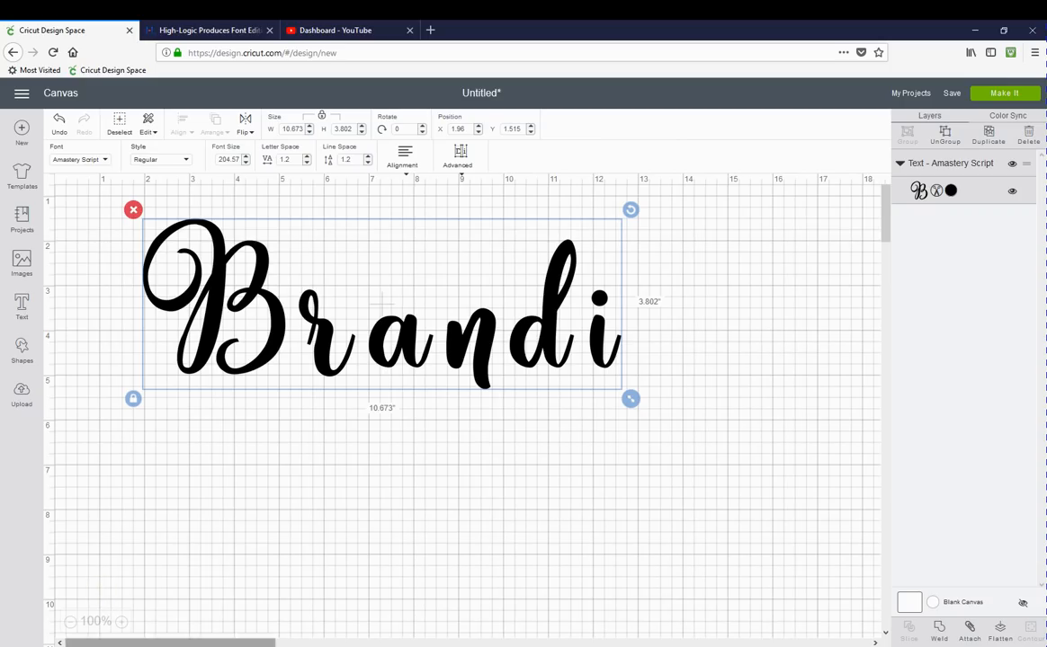
Find and open the Windows Character Map.
mouse_move(106, 646)
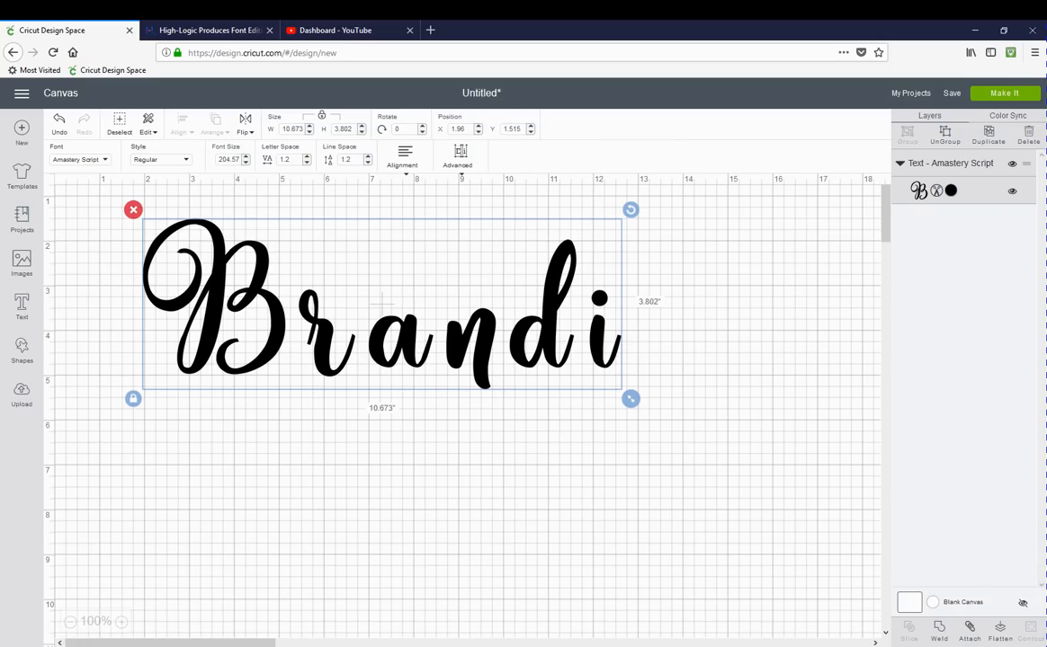
mouse_move(228, 645)
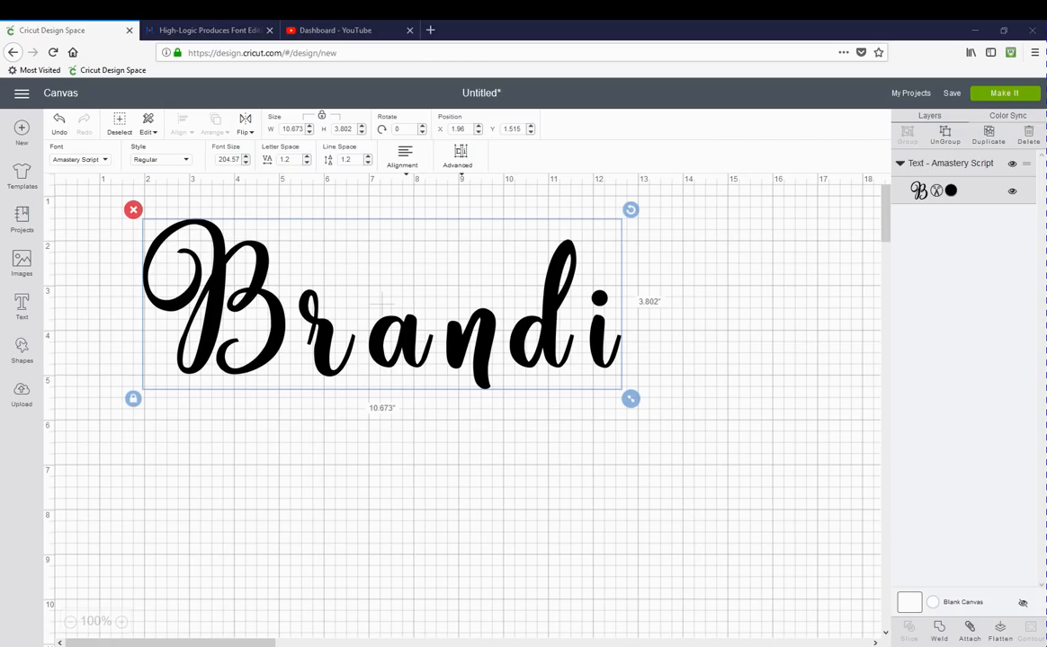
key(super)
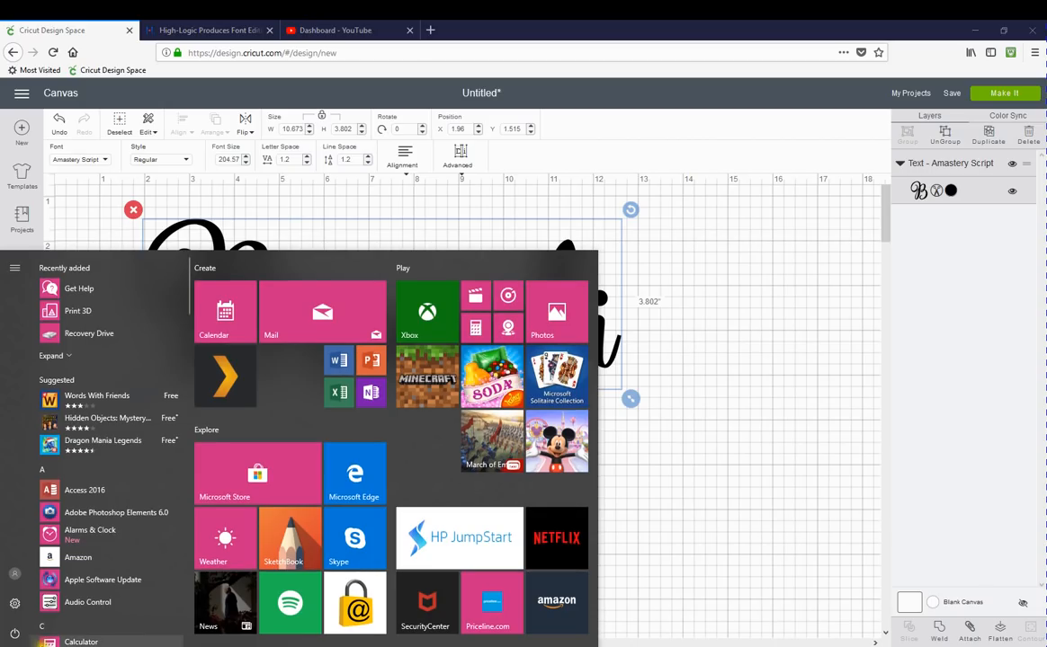
scroll(93, 506, down, 3)
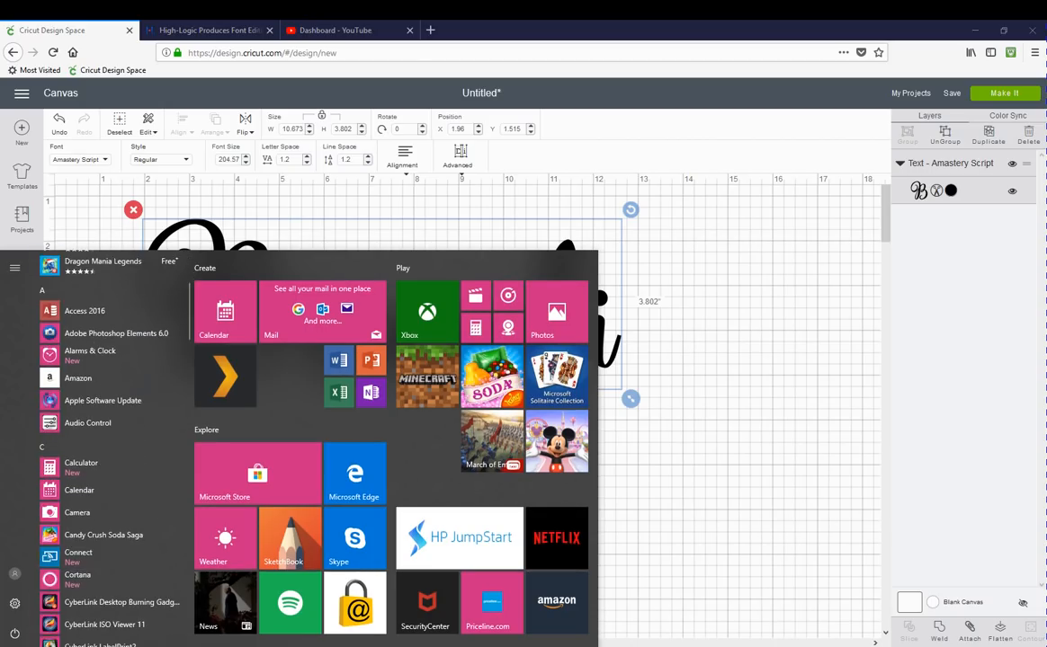
scroll(77, 306, up, 3)
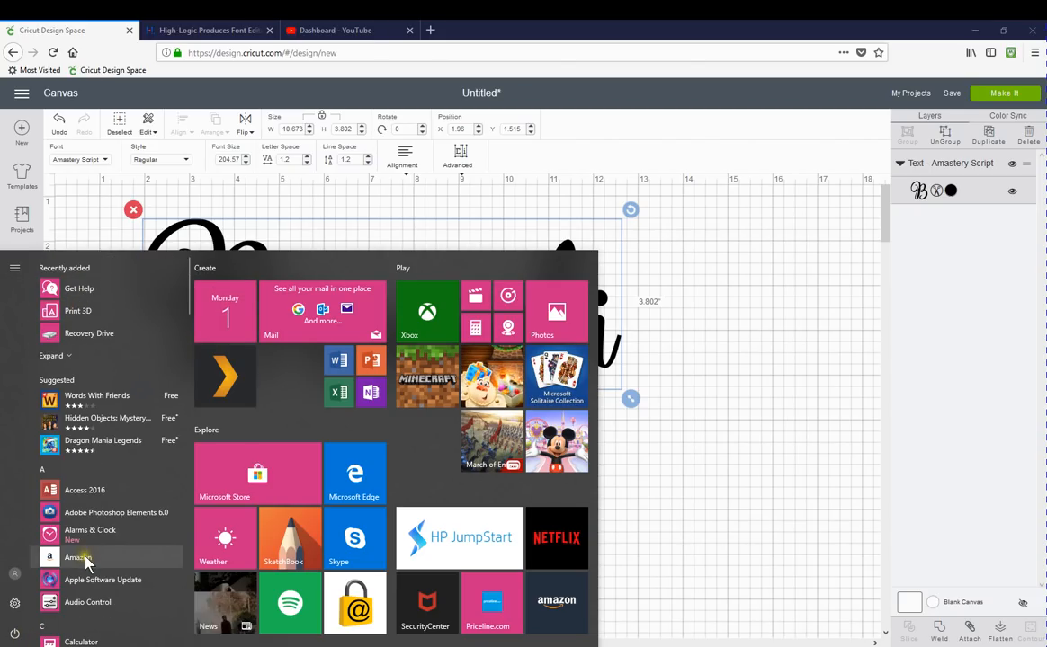
text(c)
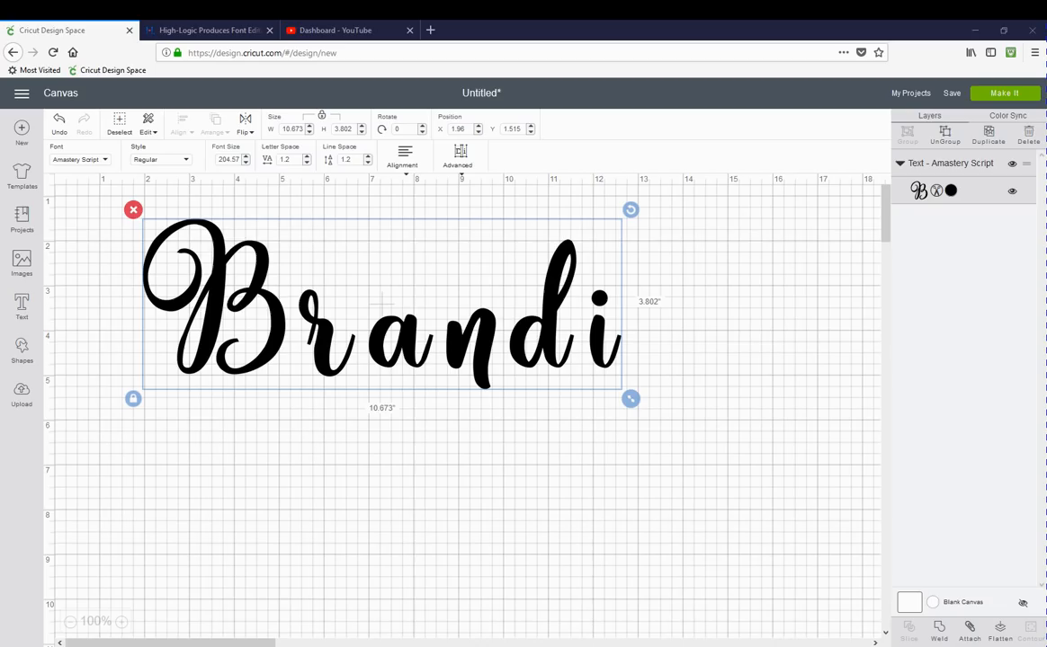
click(229, 644)
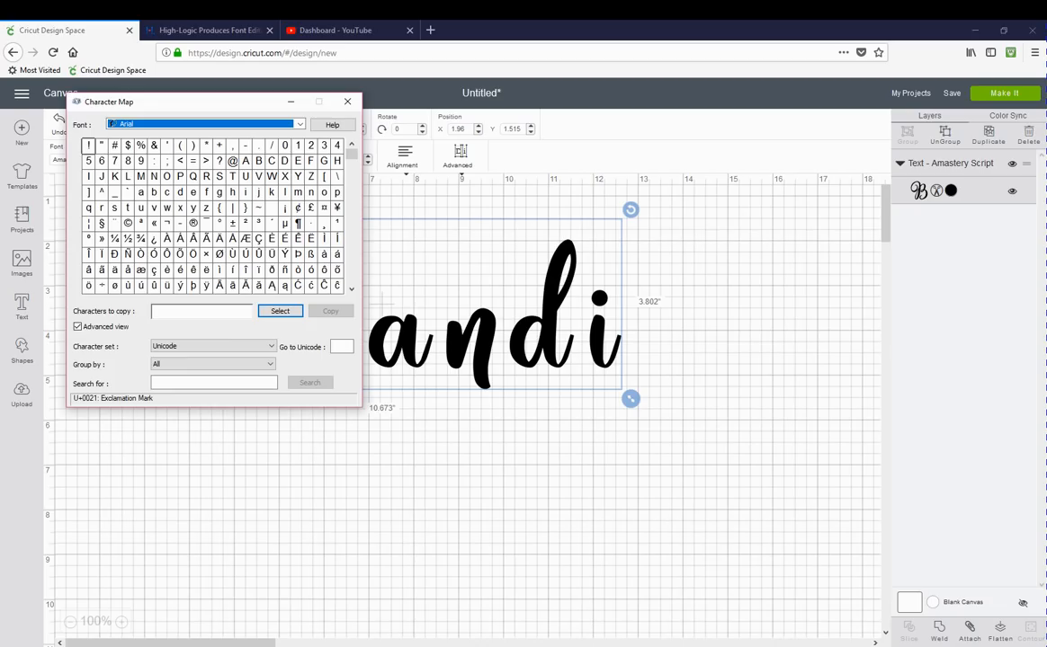
Set the Character Map font to Amastery Script.
click(141, 128)
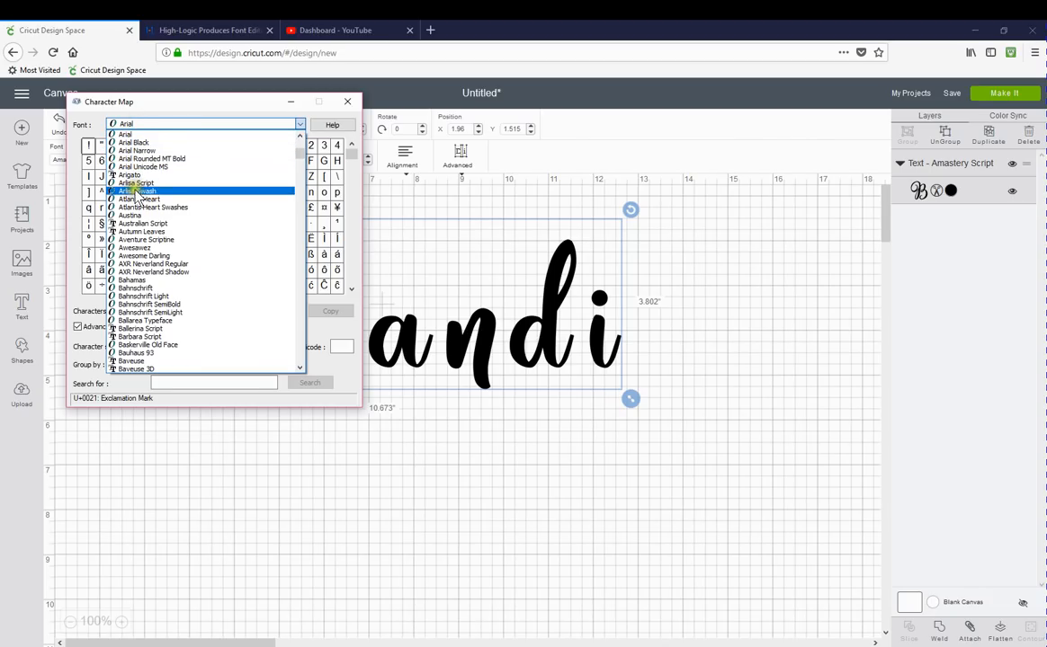
scroll(136, 202, up, 5)
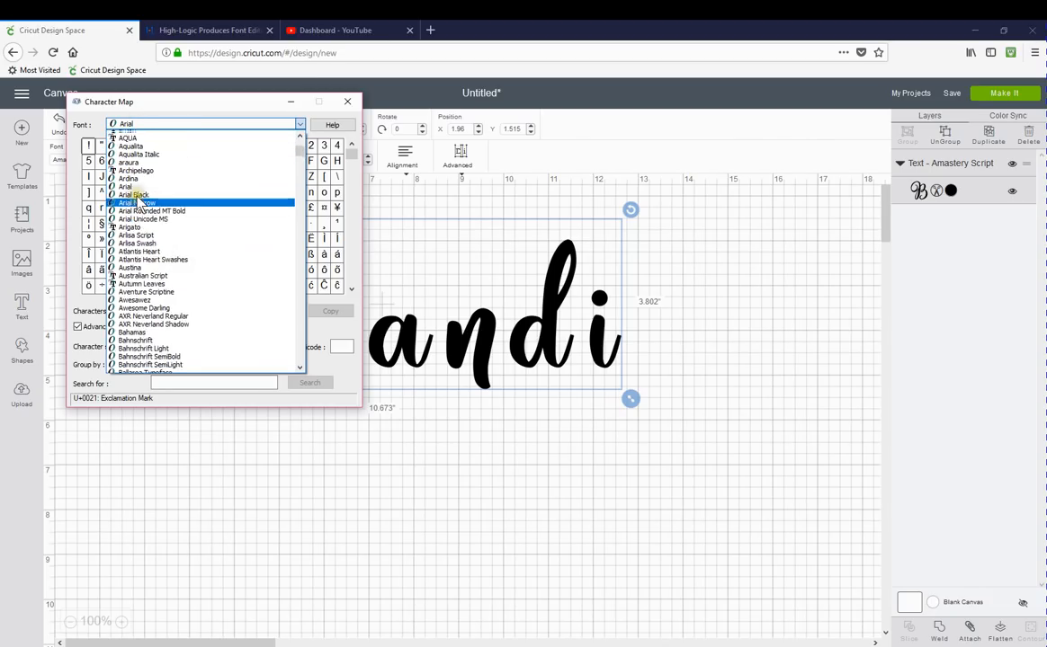
scroll(140, 202, up, 1)
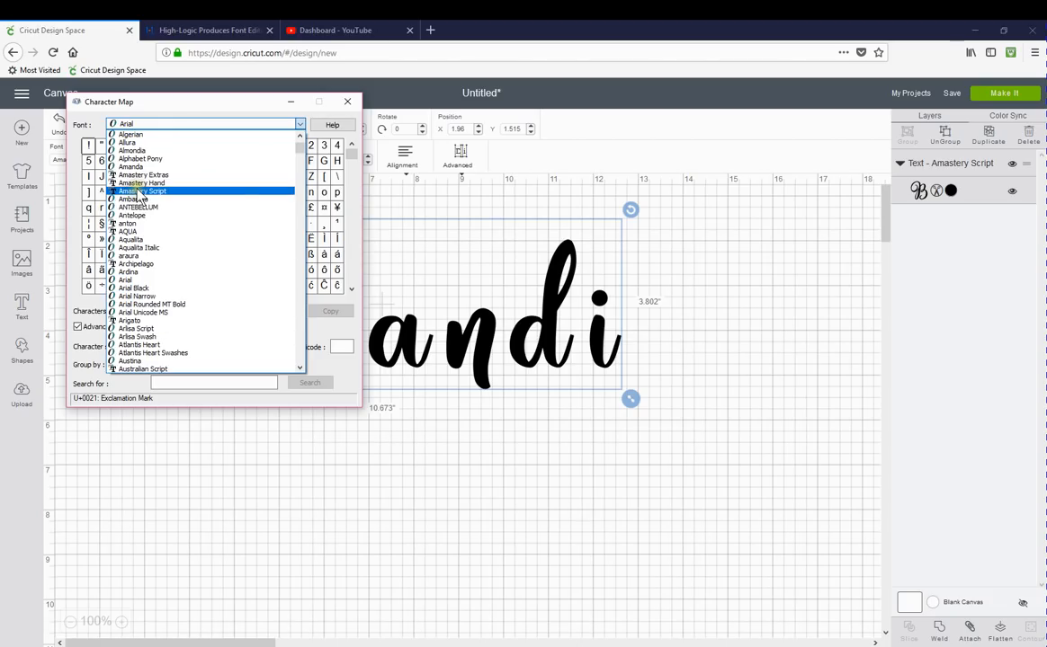
click(139, 194)
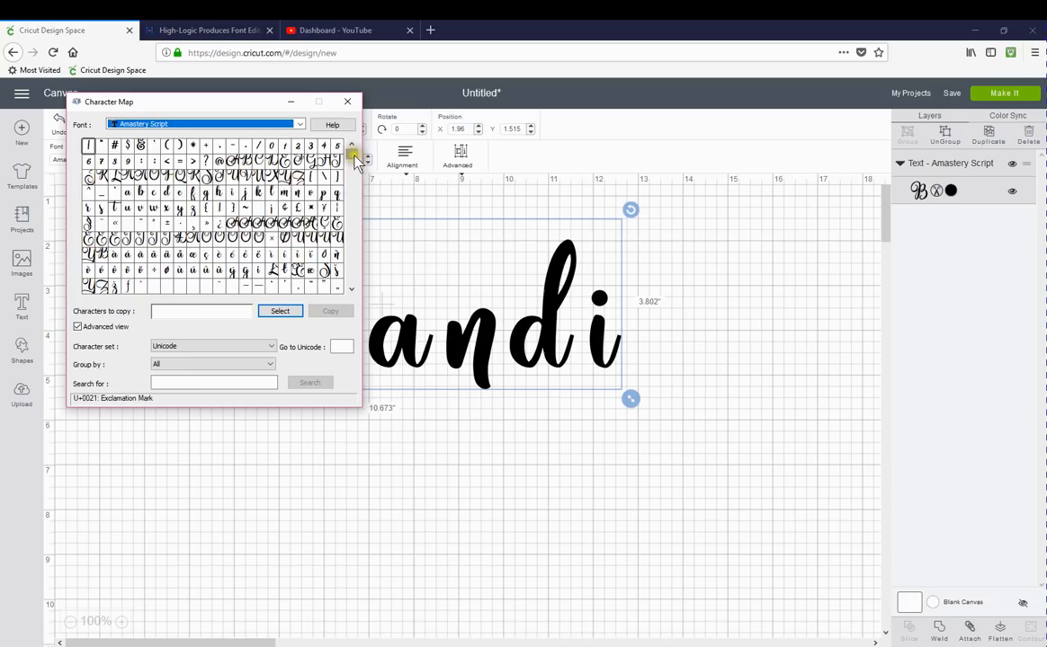
Keep the Unicode character set and group the glyphs by Unicode Subrange, showing only Private Use Characters.
drag(350, 154, 352, 201)
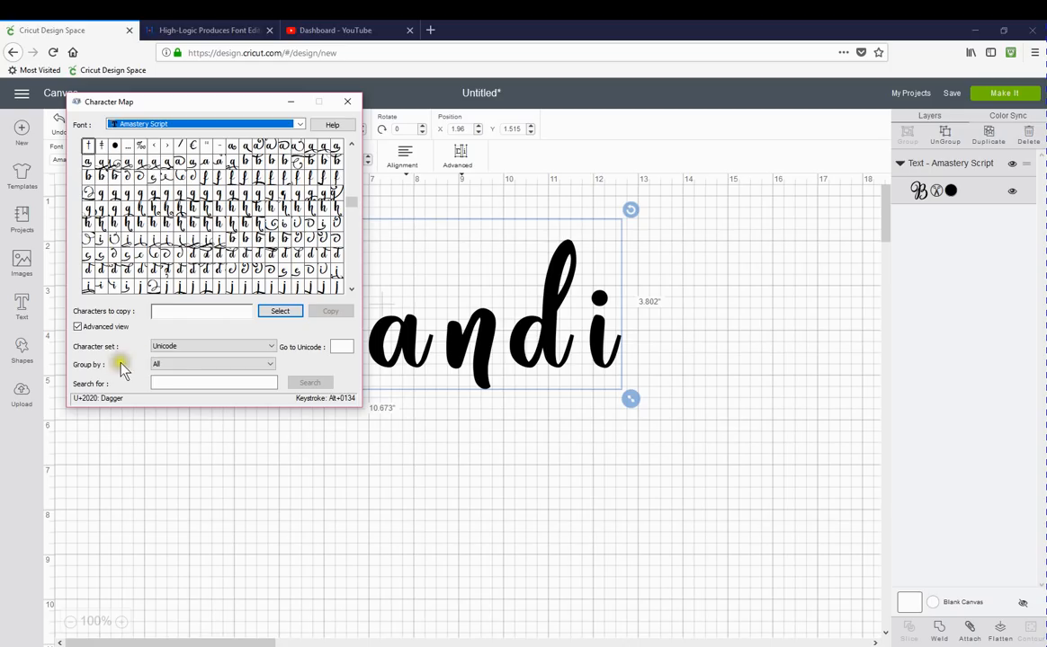
click(263, 345)
click(241, 351)
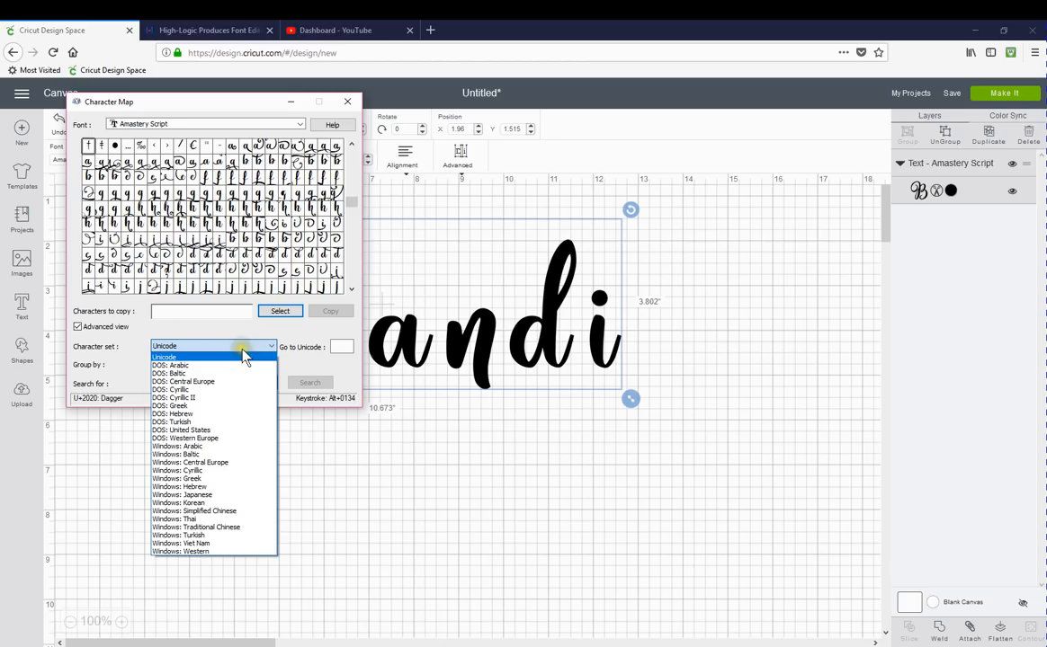
click(243, 357)
click(198, 364)
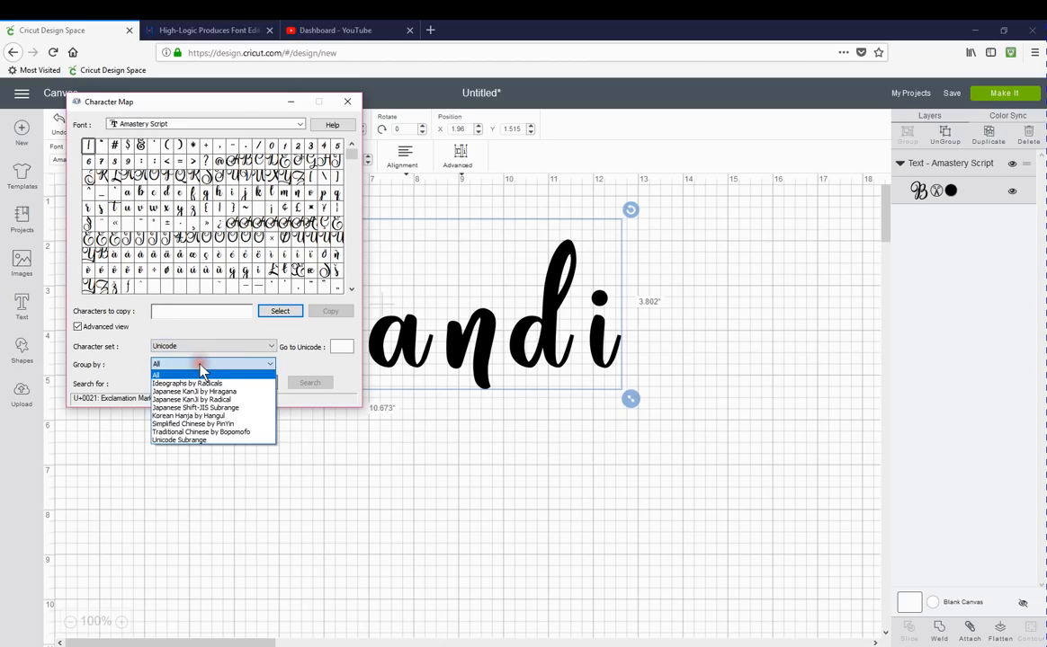
click(179, 440)
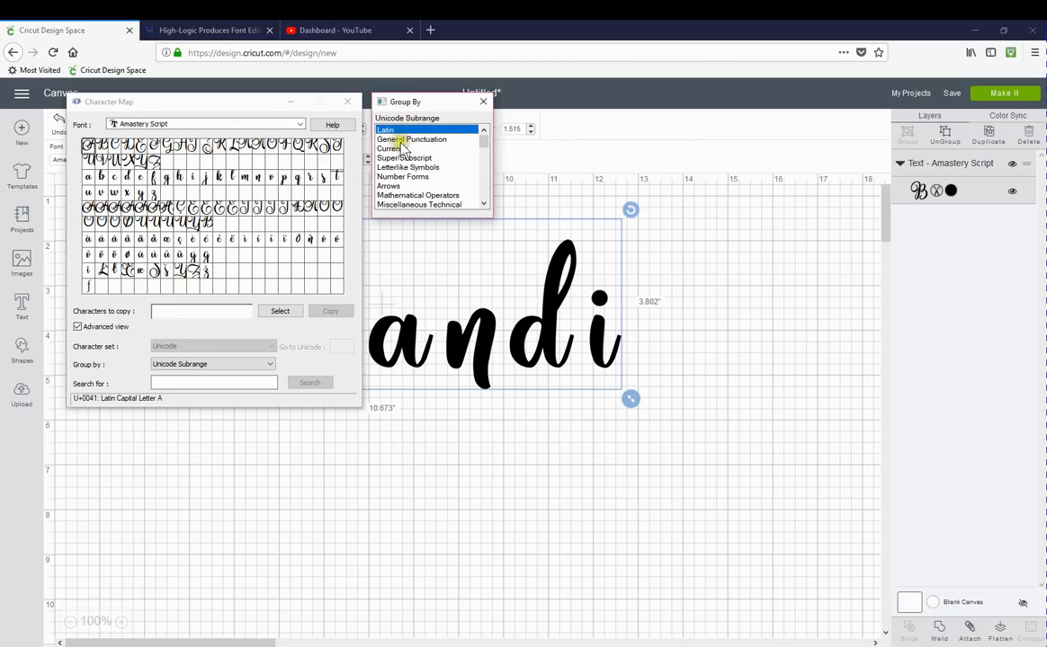
scroll(411, 158, down, 5)
scroll(414, 172, down, 10)
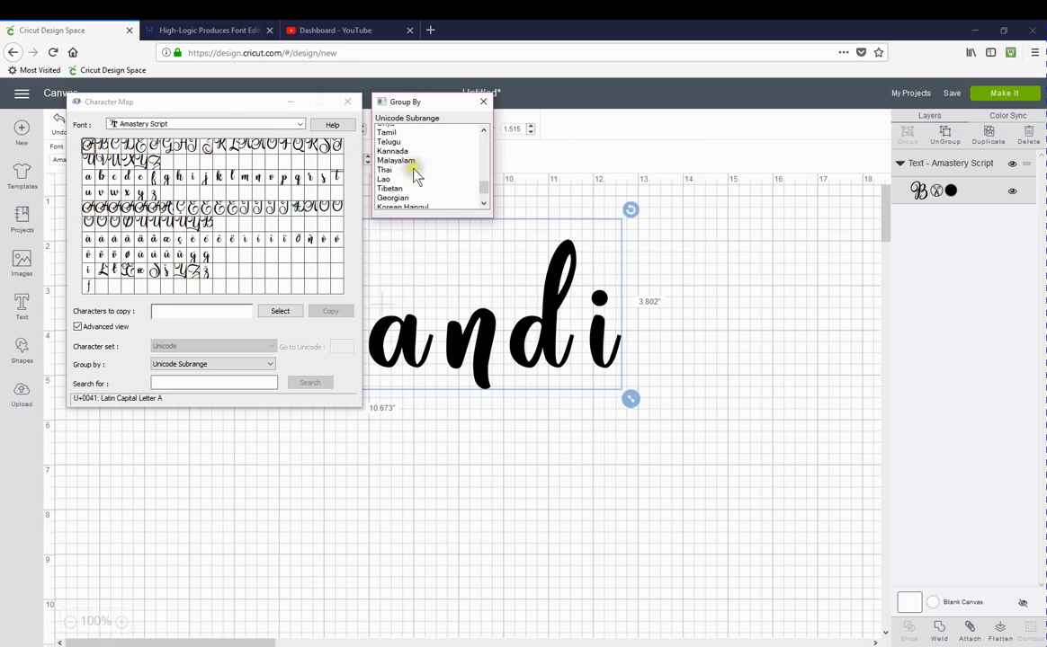
click(407, 205)
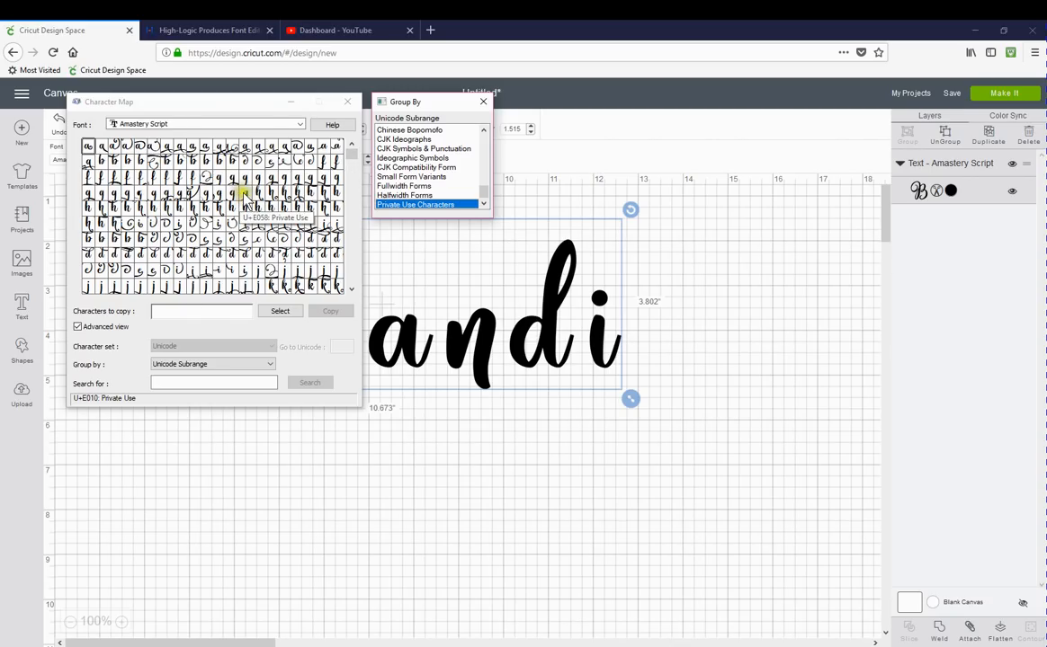
Compare the alternate g glyphs, then select the swash g U+E051 and copy it to the clipboard.
click(244, 197)
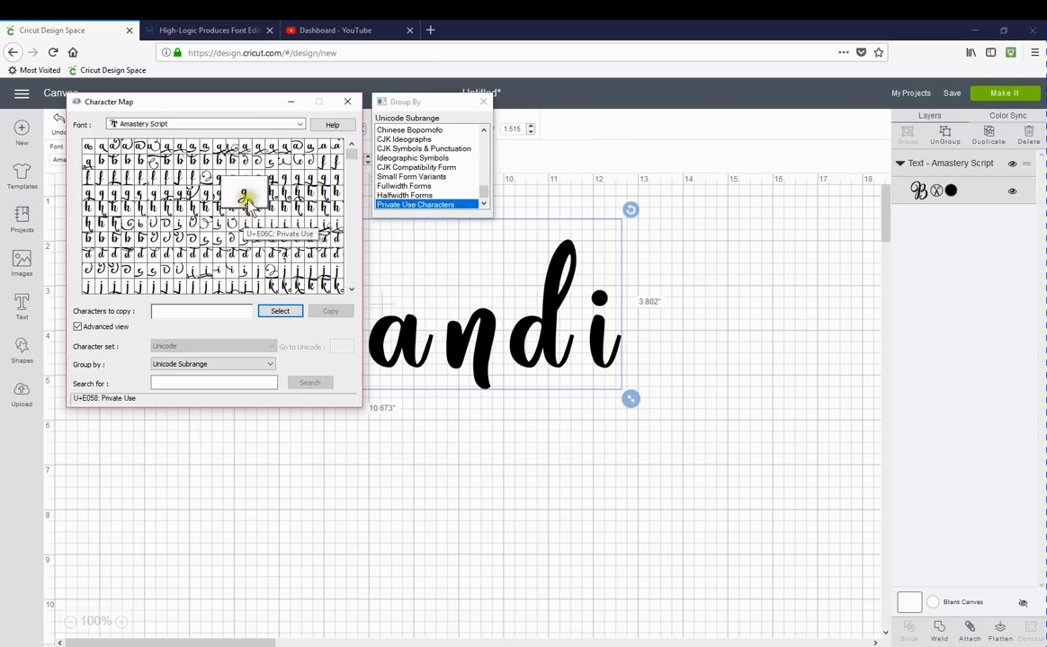
drag(245, 196, 203, 197)
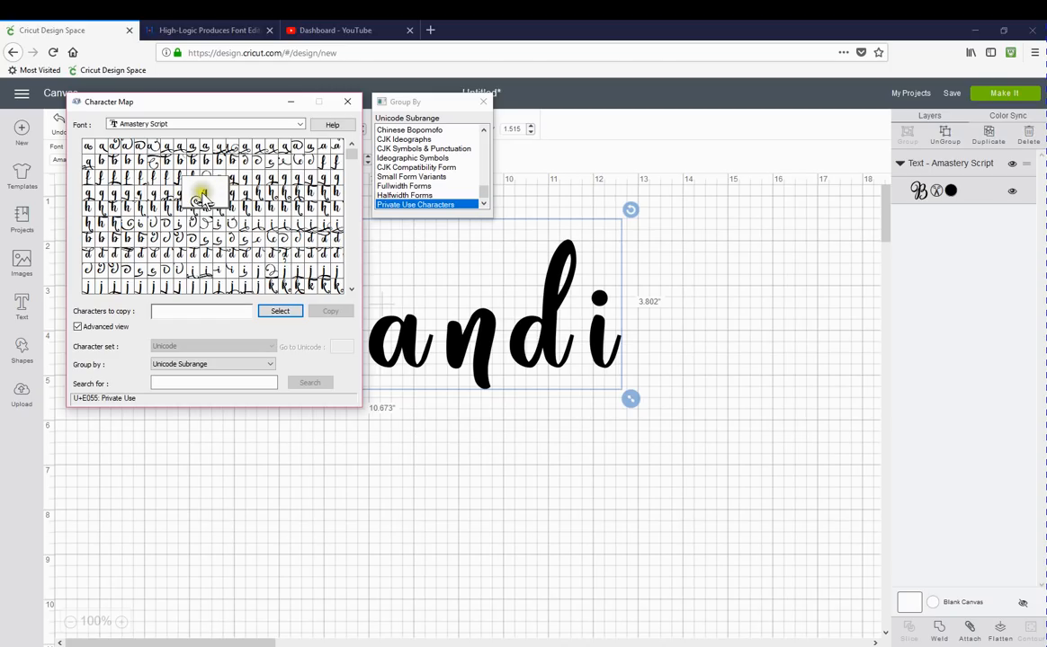
click(156, 192)
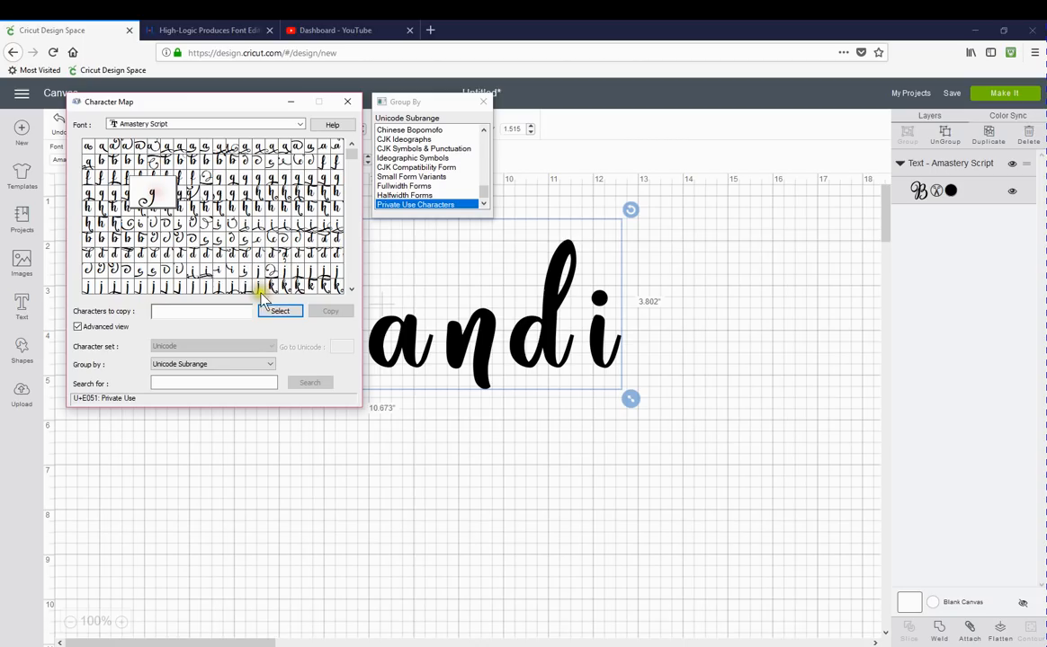
click(278, 310)
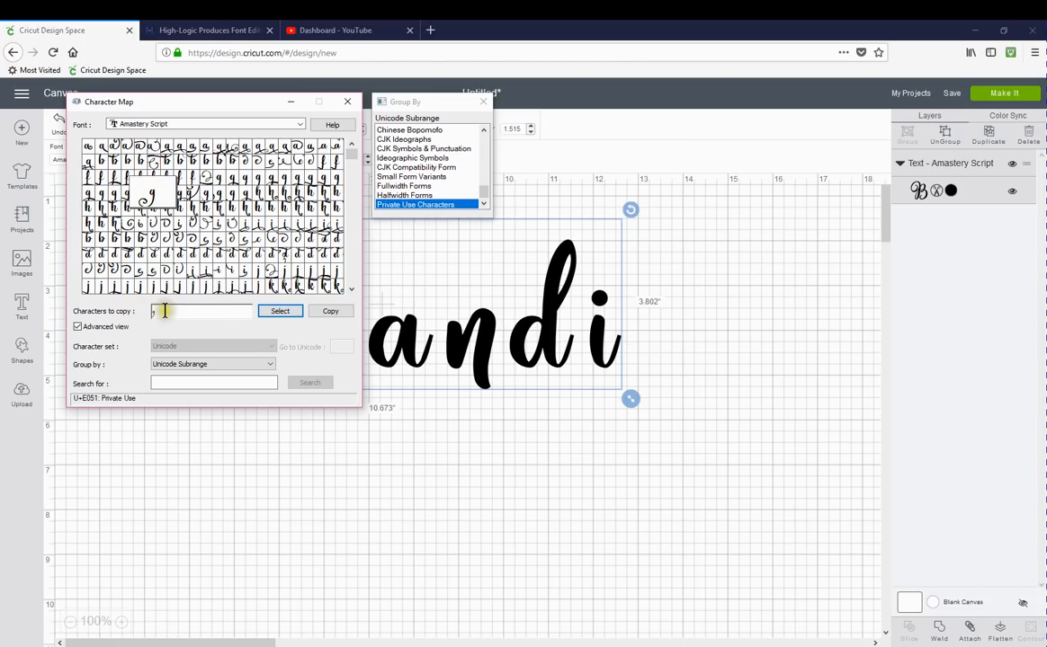
click(353, 314)
click(330, 315)
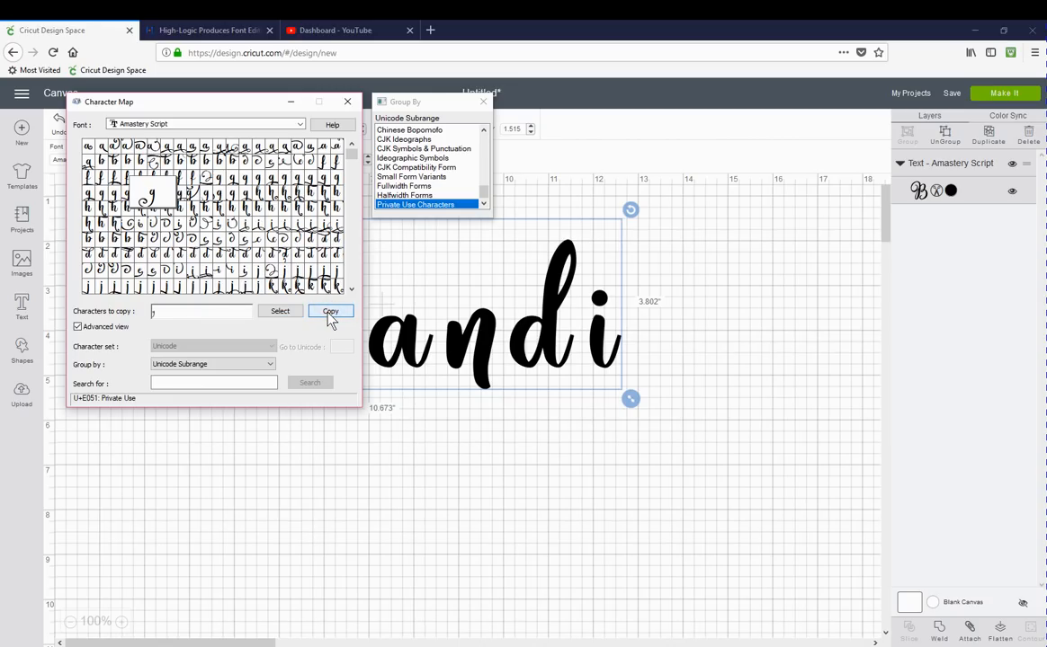
Minimize Character Map and paste the copied swash g at the end of the name text in Cricut Design Space.
click(291, 102)
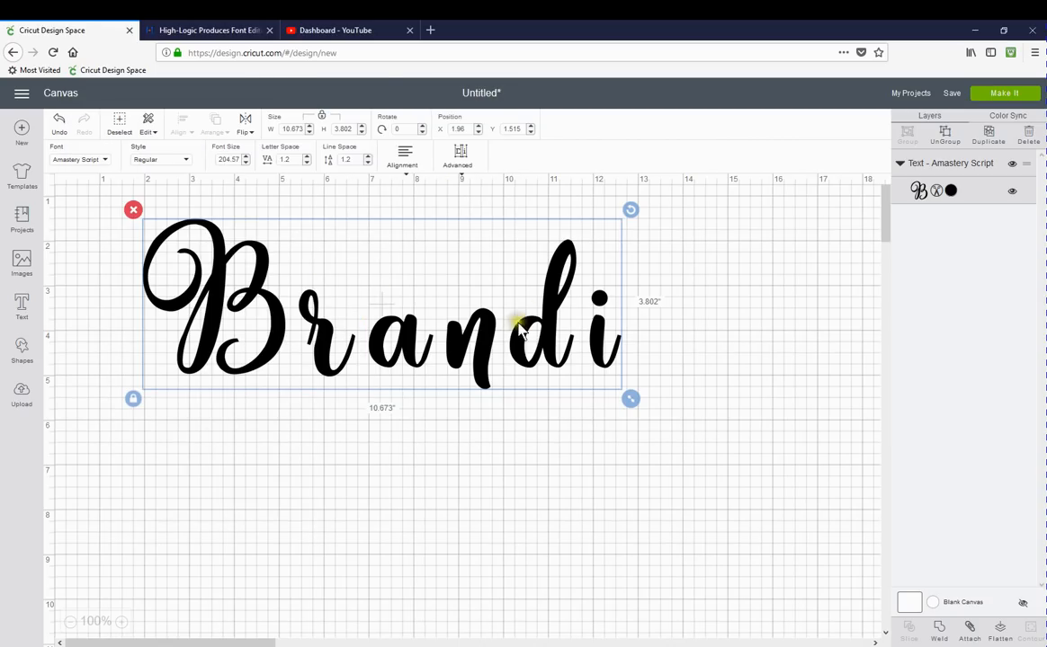
click(199, 194)
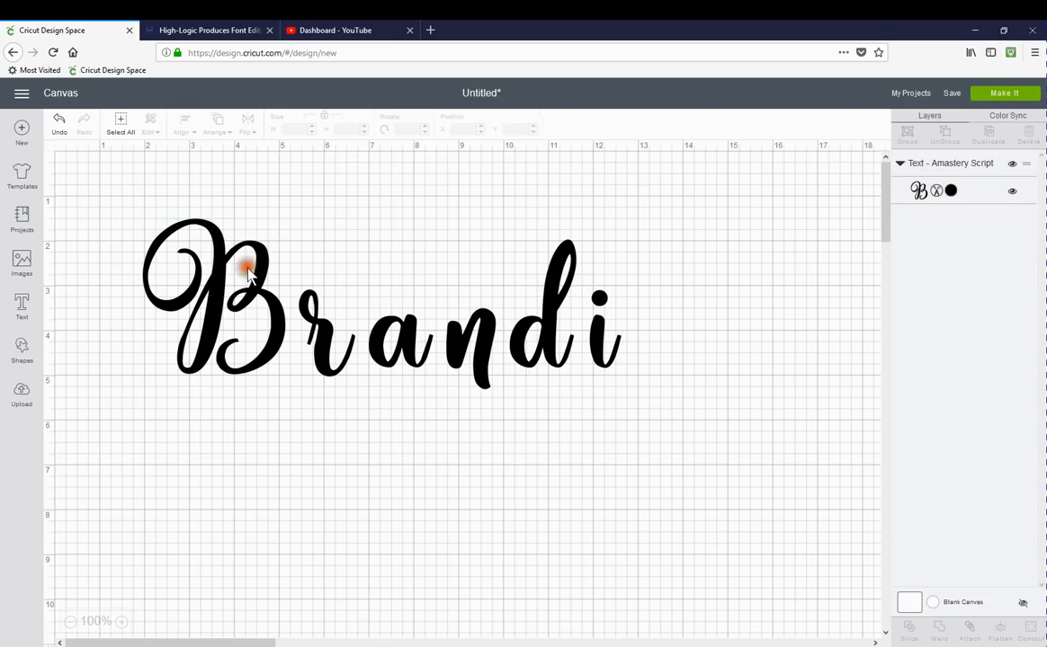
click(246, 263)
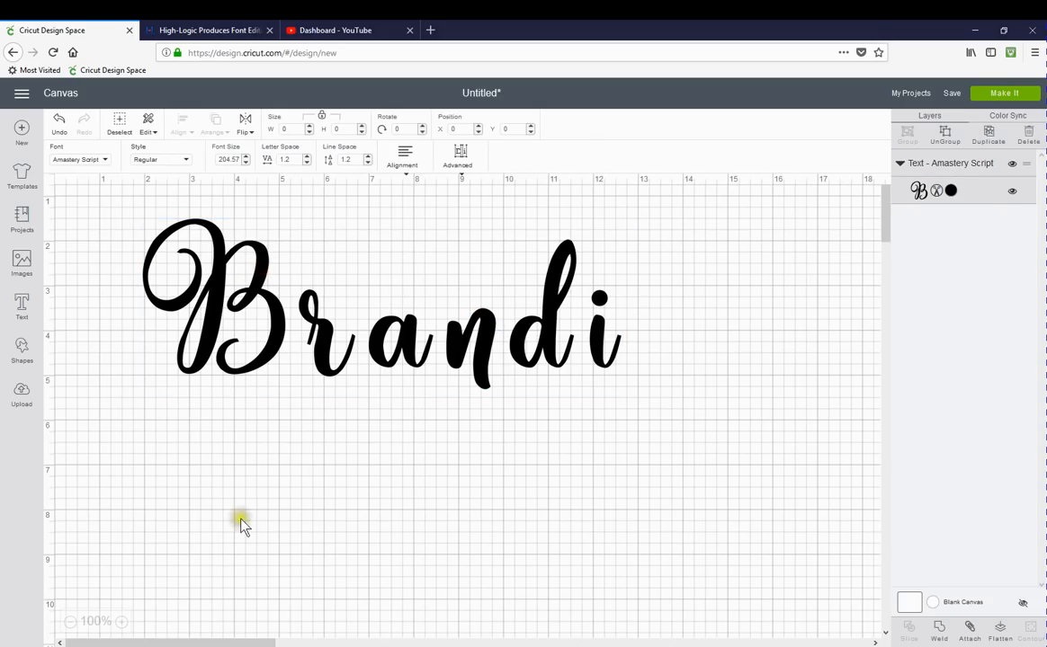
click(190, 432)
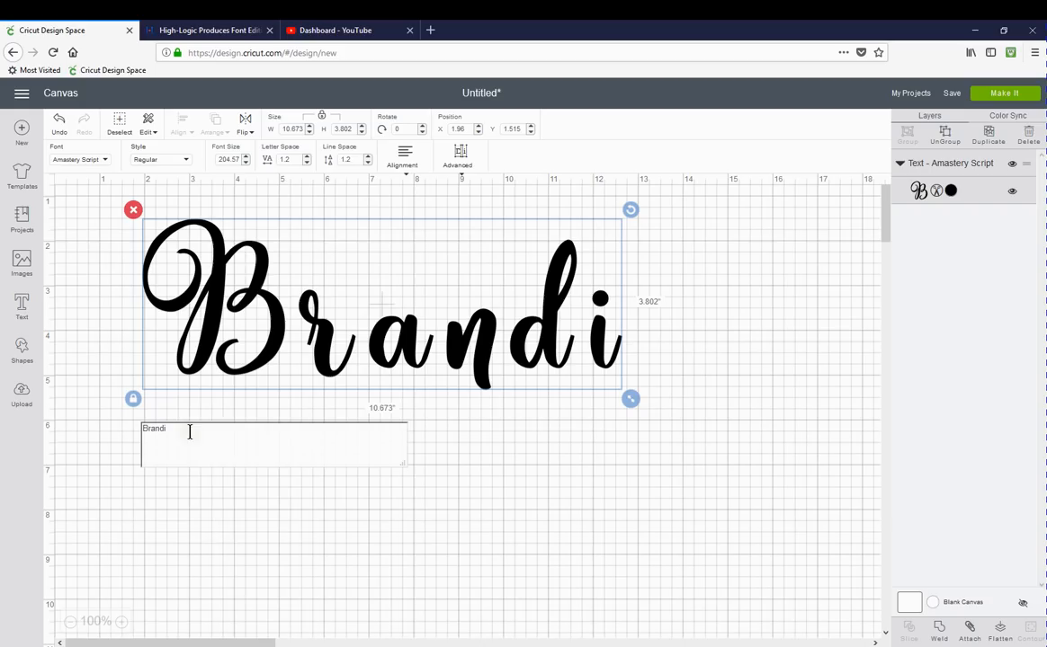
right_click(191, 433)
click(208, 490)
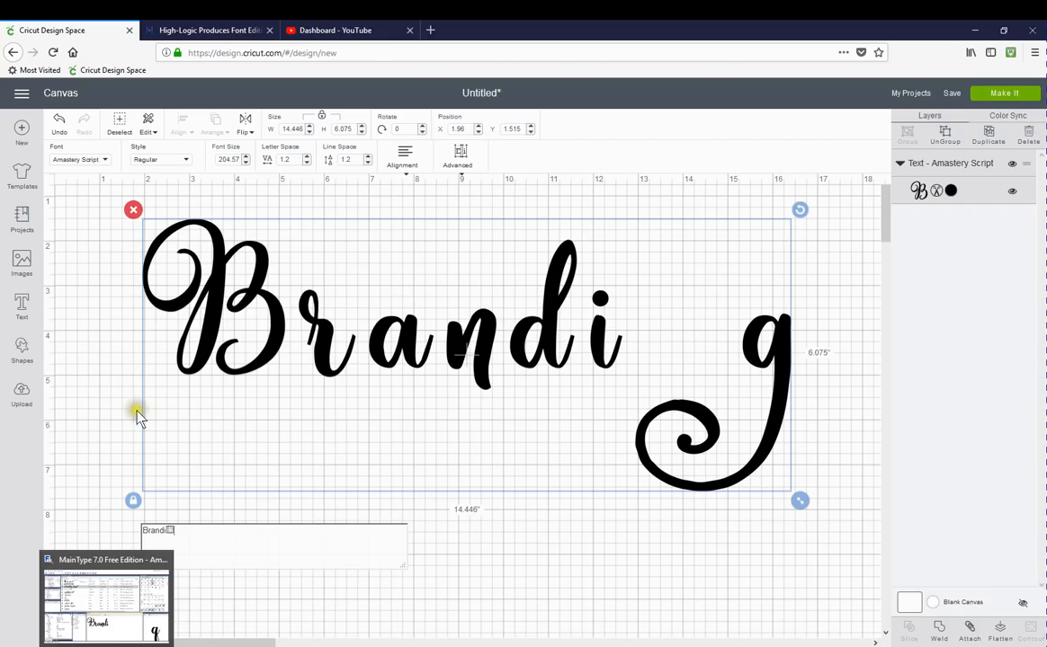
Open the MainType product page on the High-Logic website and view its program screenshot and download options.
click(199, 32)
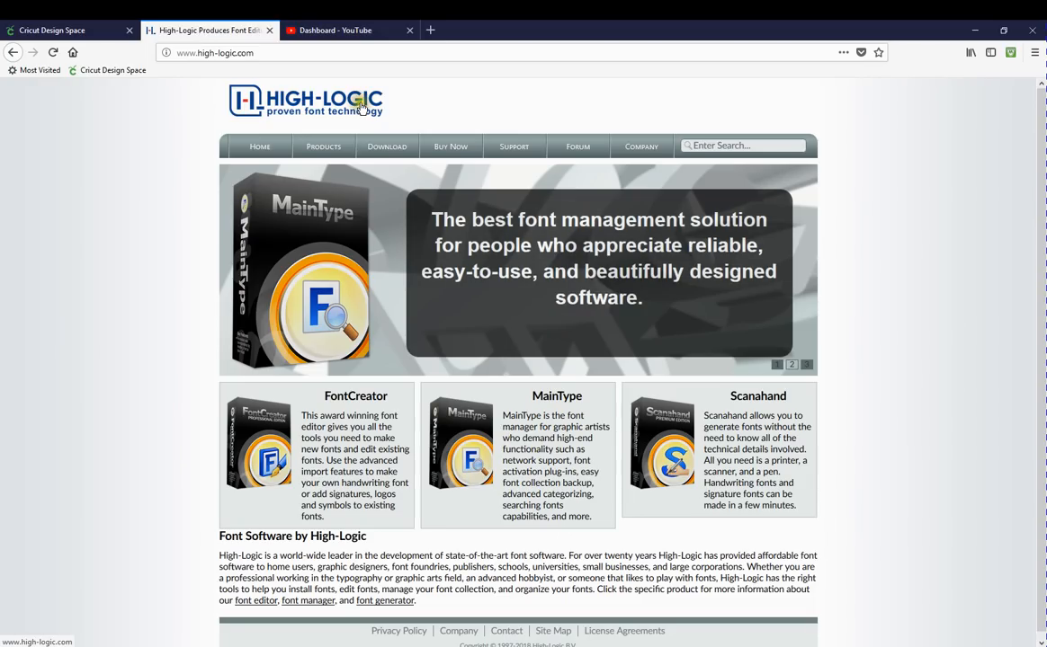
click(567, 403)
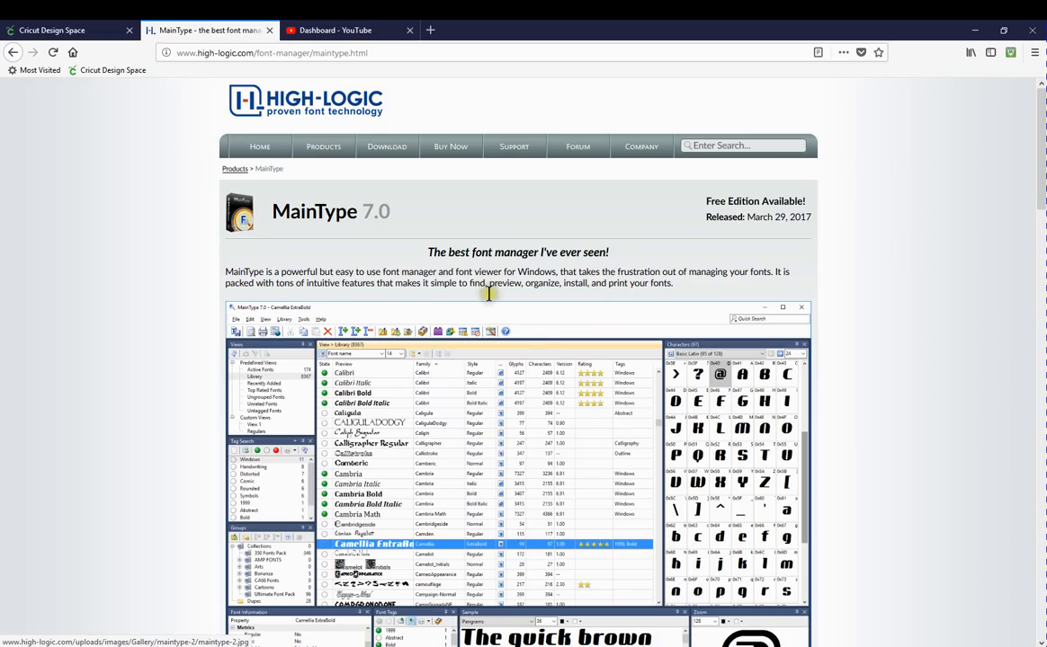
scroll(470, 347, down, 1)
scroll(470, 346, down, 2)
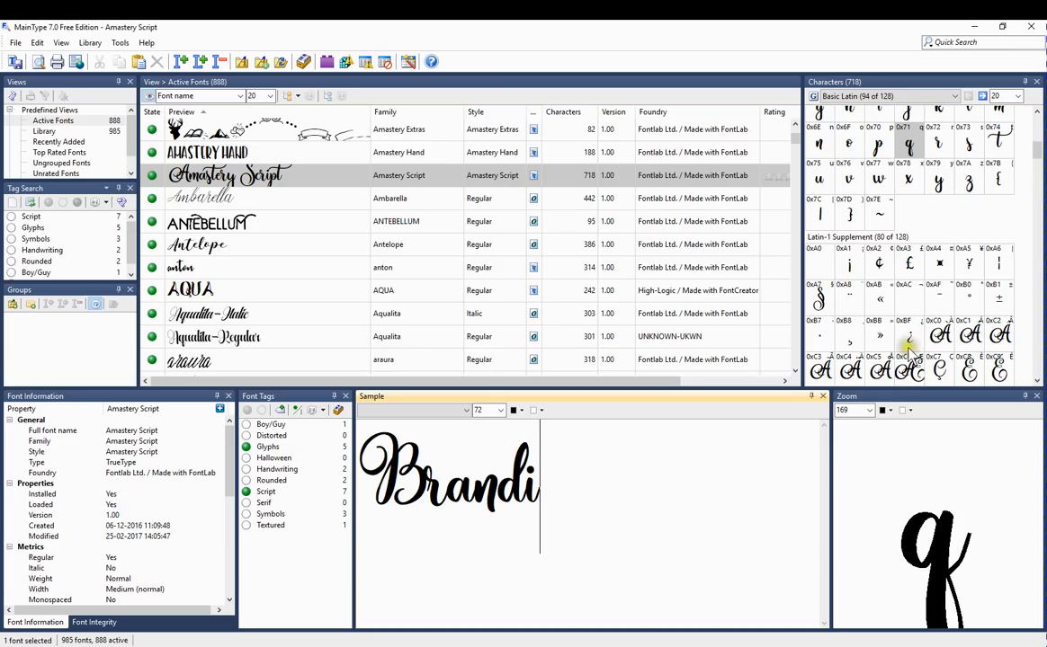
In MainType, select the swash h 0xE076 among the Amastery Script private use glyphs and set the glyph preview size to 100.
drag(1035, 145, 1037, 236)
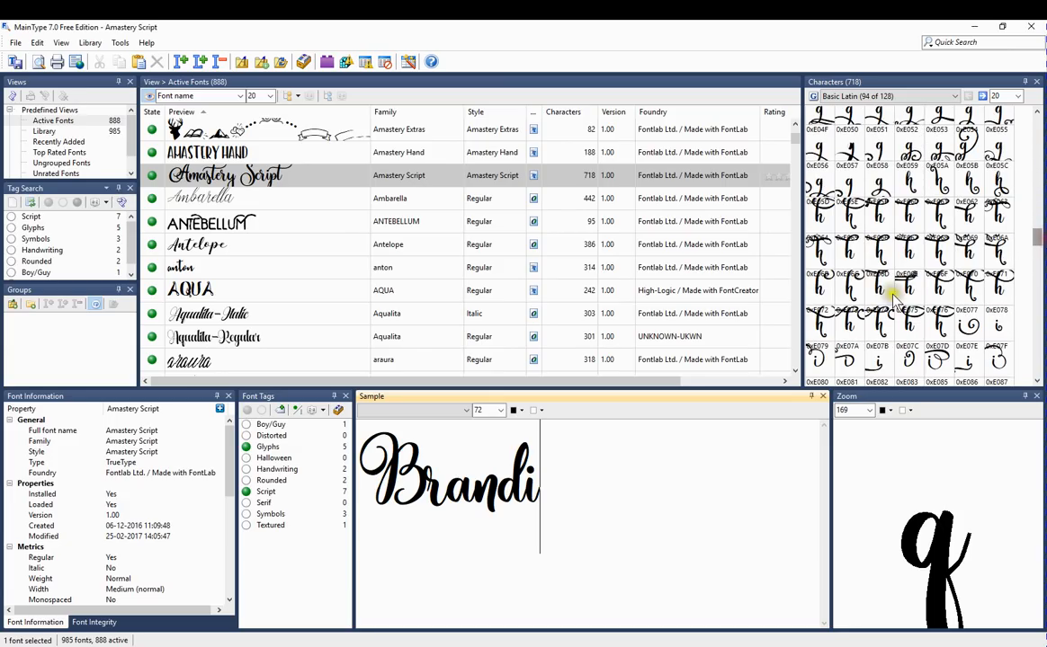
click(939, 324)
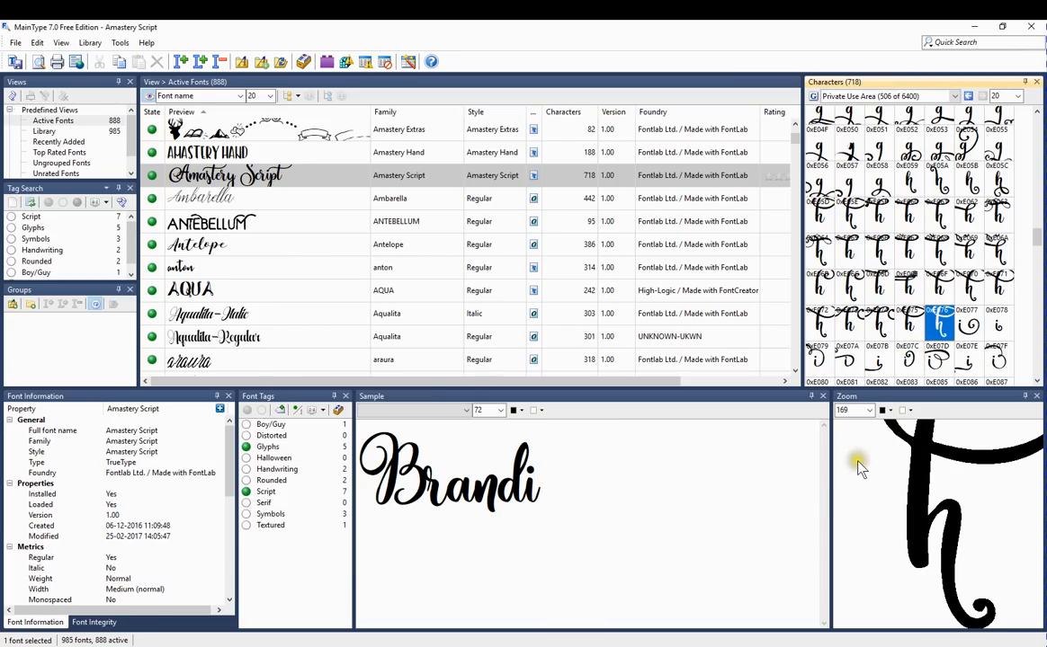
click(869, 410)
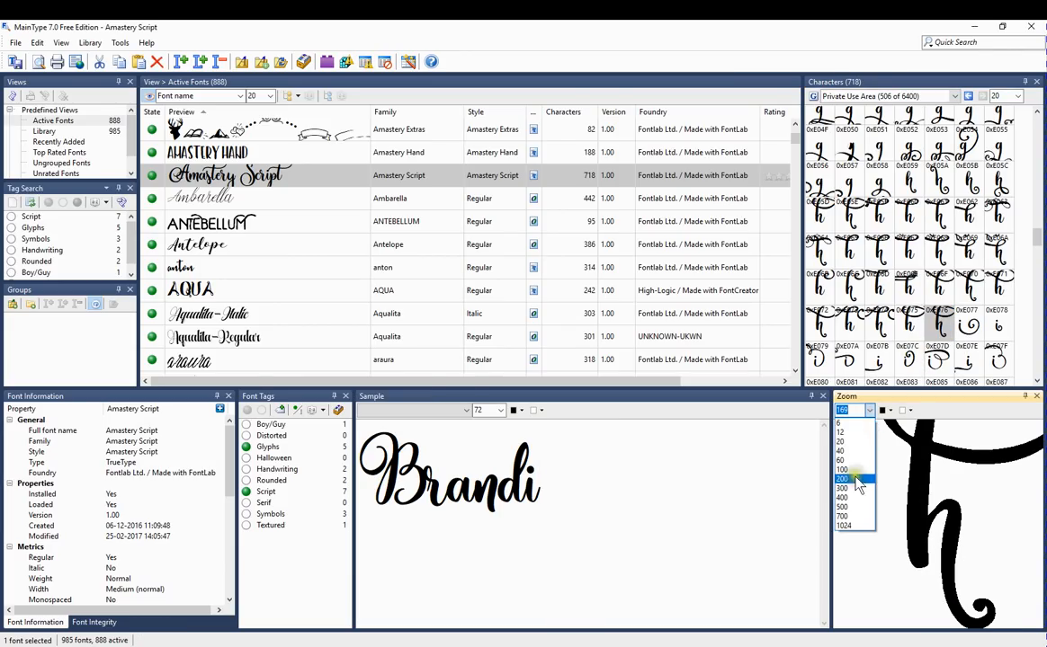
click(859, 481)
click(855, 410)
click(851, 452)
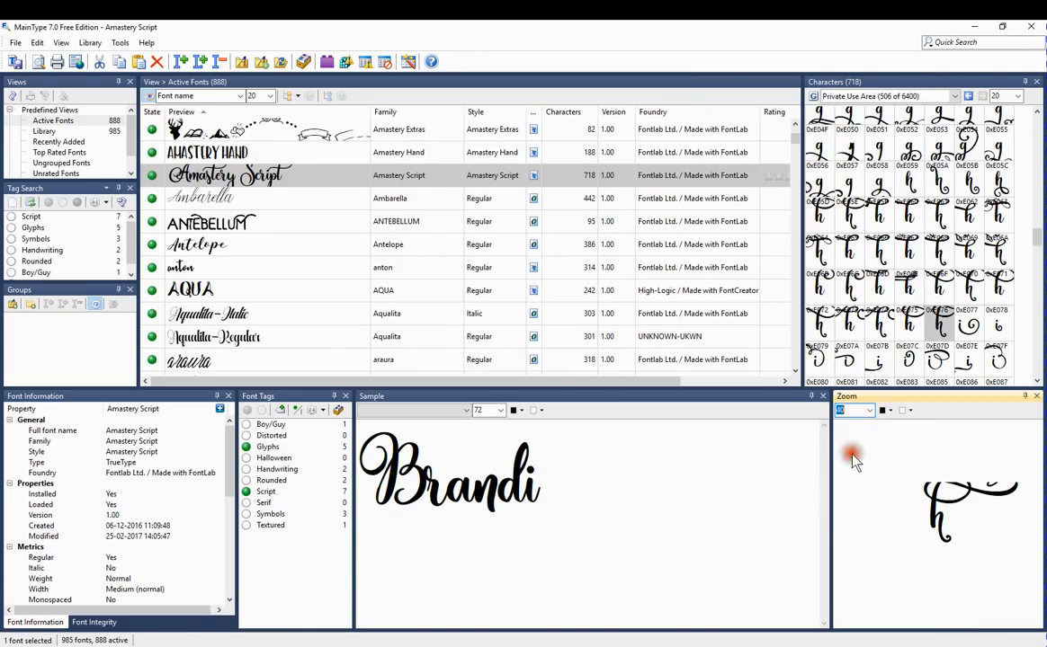
click(869, 411)
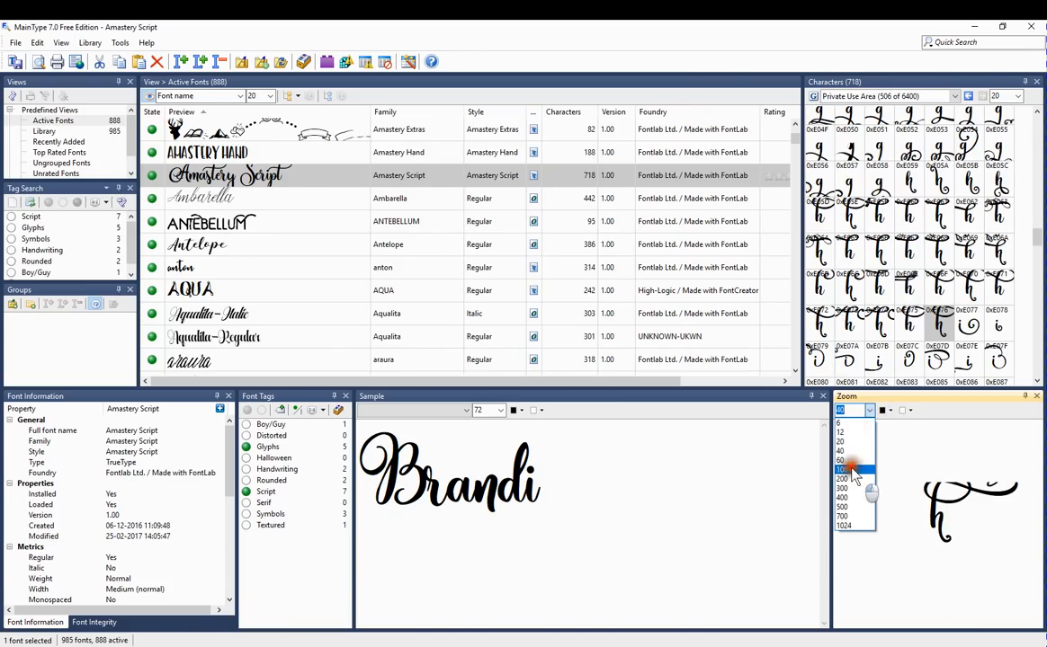
click(849, 467)
click(930, 488)
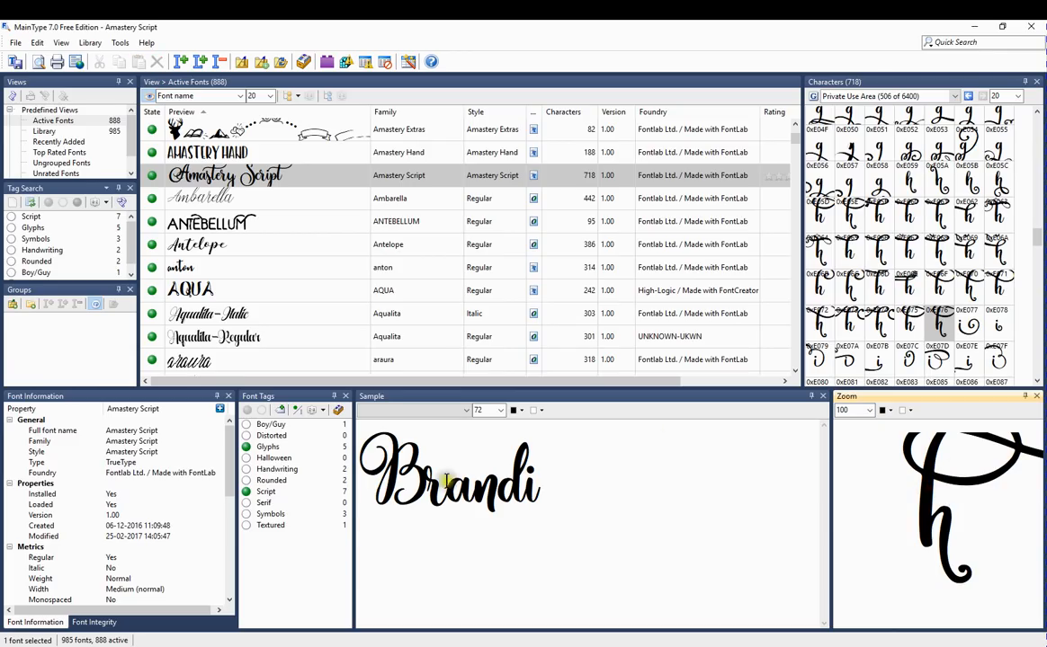
Add the swash h glyphs 0xE076 and 0xE075 to the end of the name in the sample text.
click(558, 489)
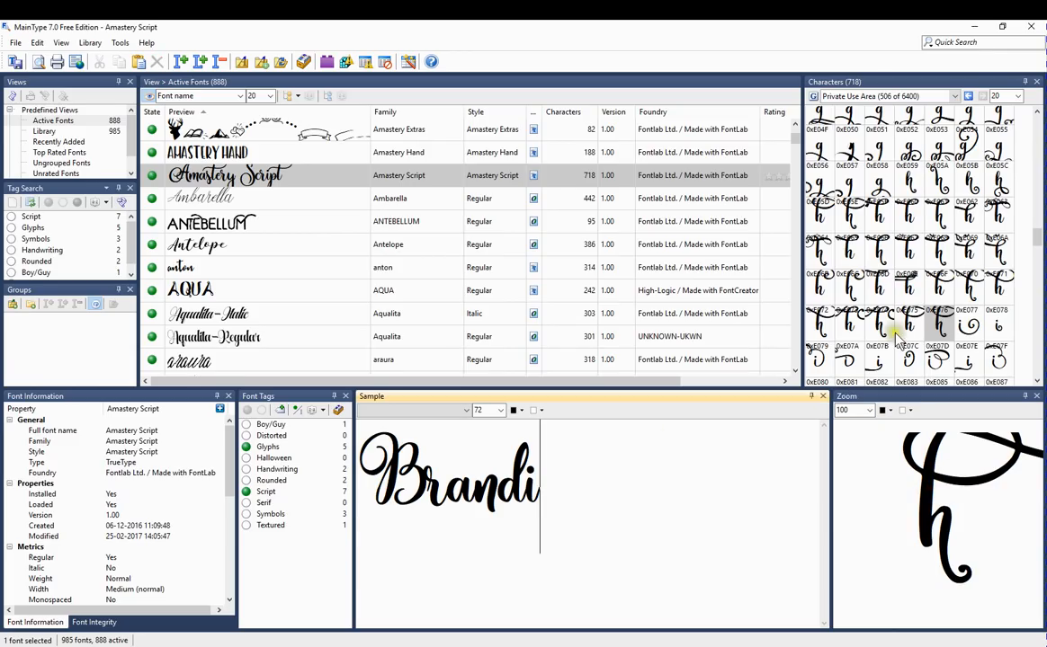
click(935, 329)
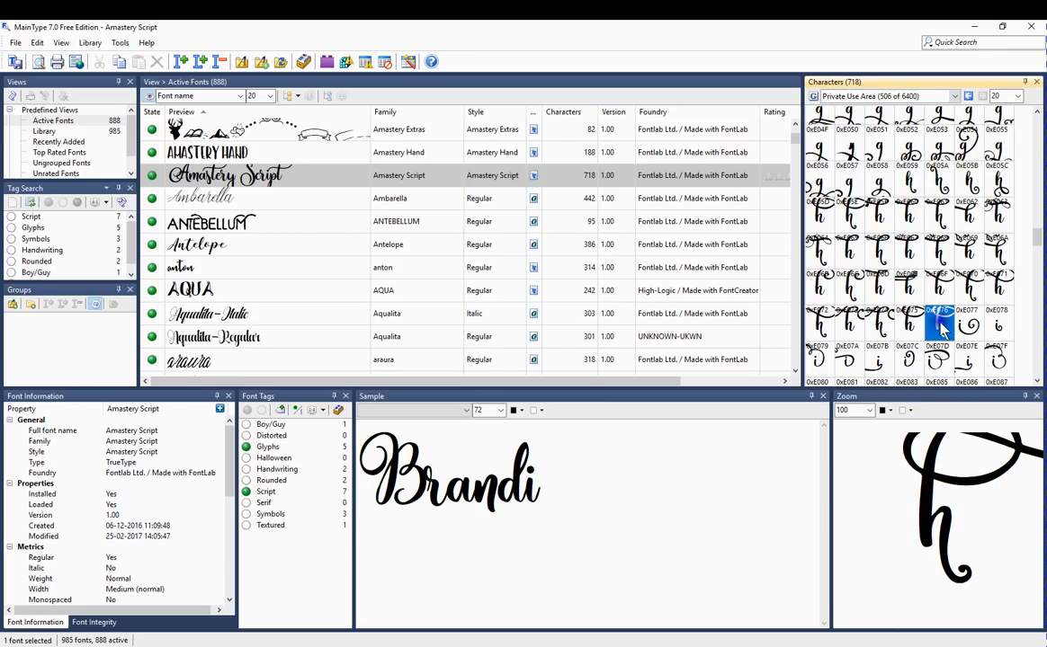
right_click(941, 331)
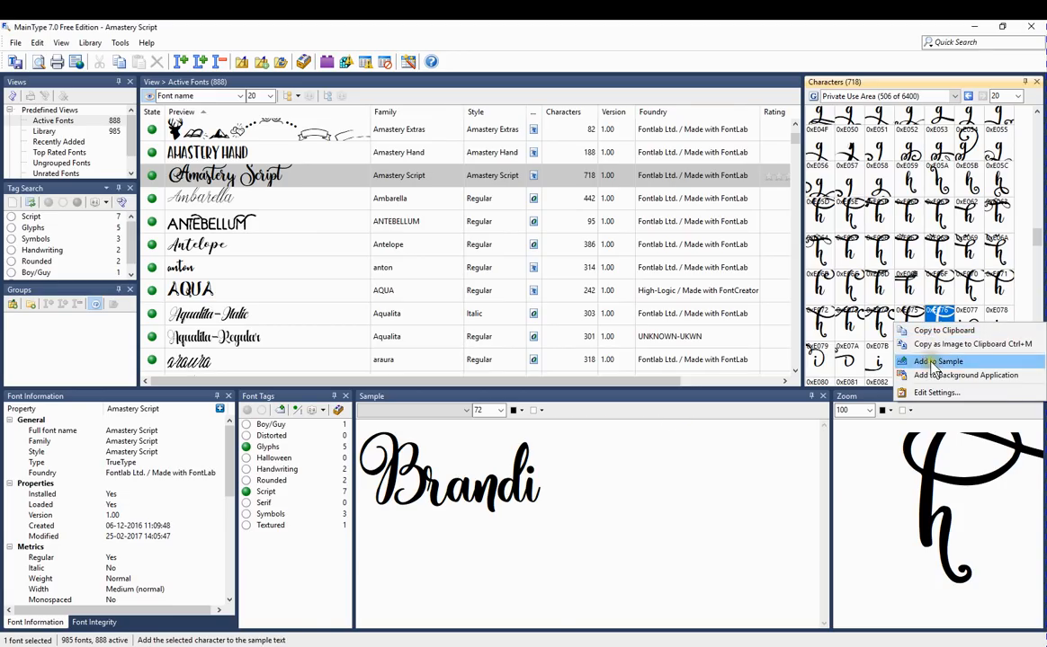
click(932, 361)
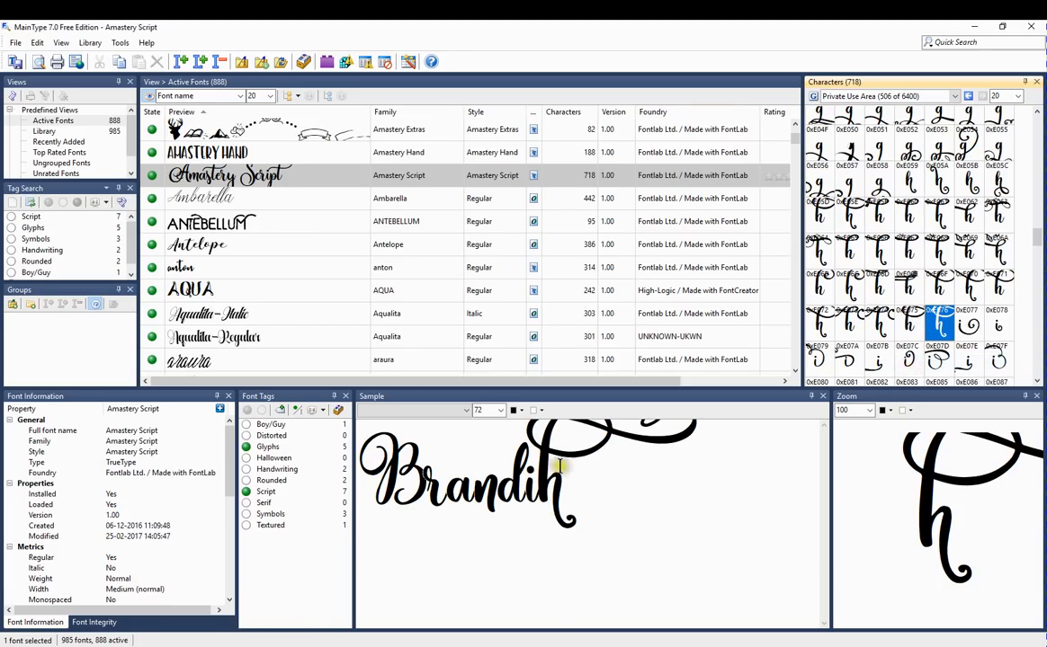
right_click(909, 323)
click(928, 361)
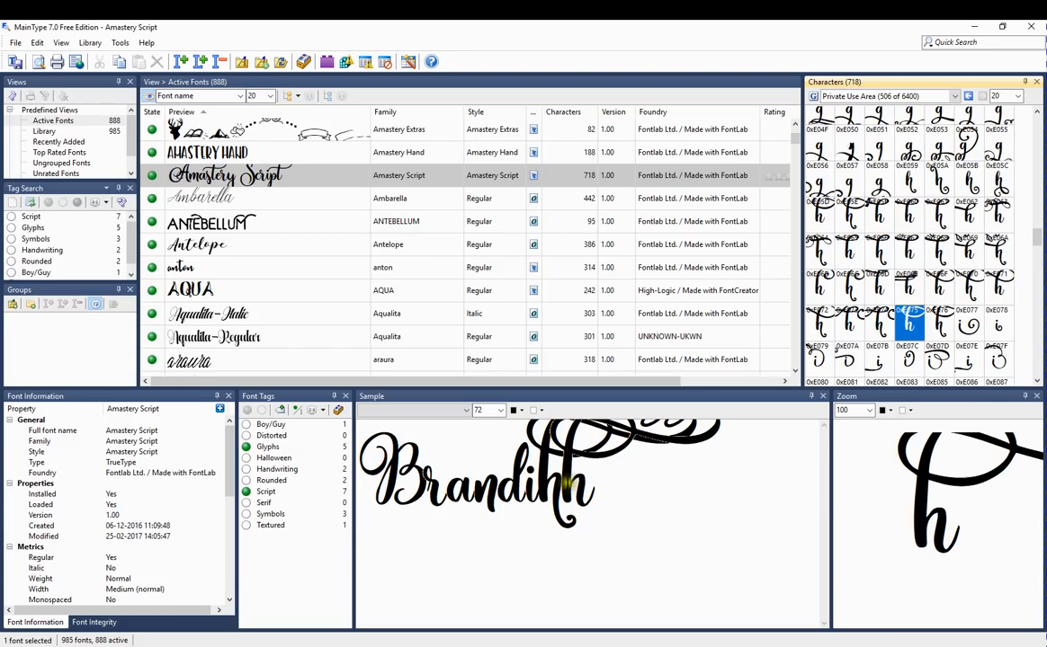
Select only the last swash h in the sample text and copy it.
drag(565, 483, 585, 483)
right_click(583, 483)
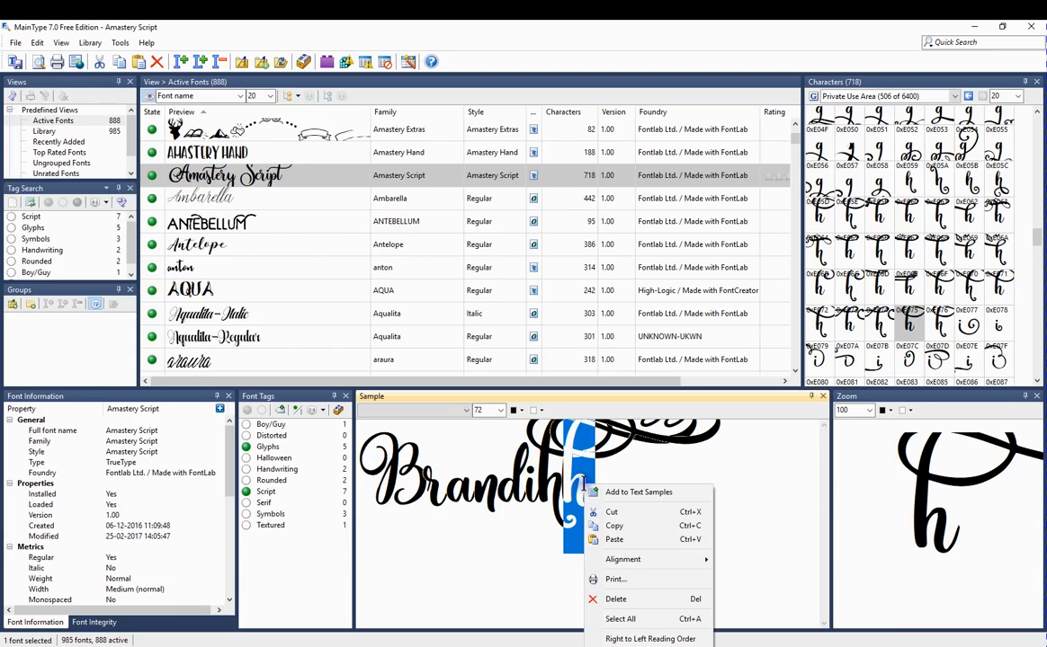
click(513, 476)
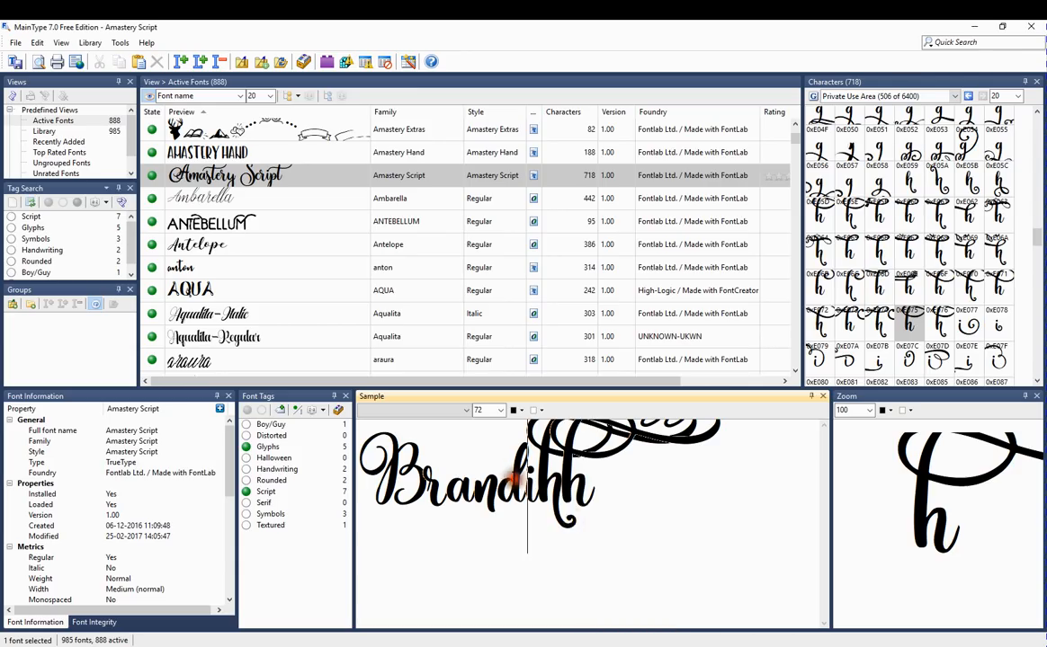
drag(564, 495, 586, 494)
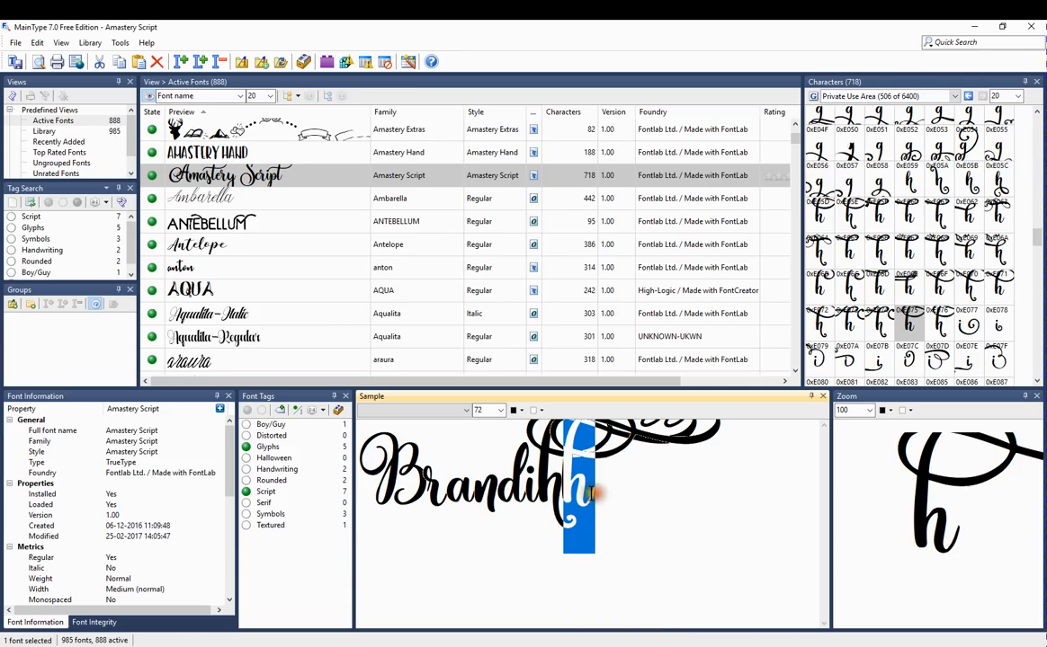
right_click(587, 493)
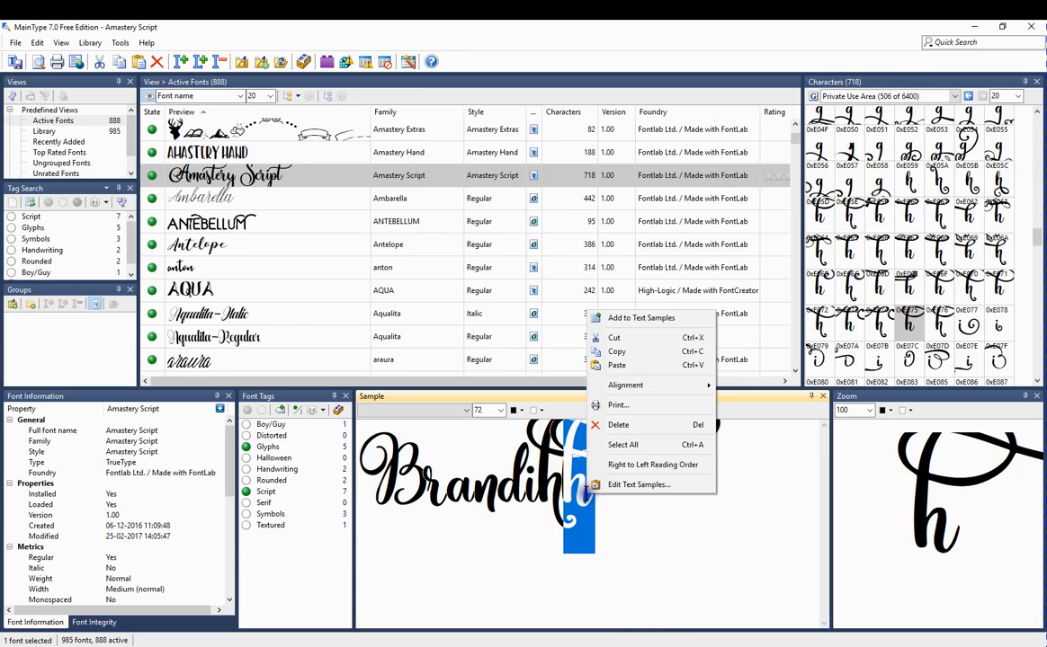
click(616, 351)
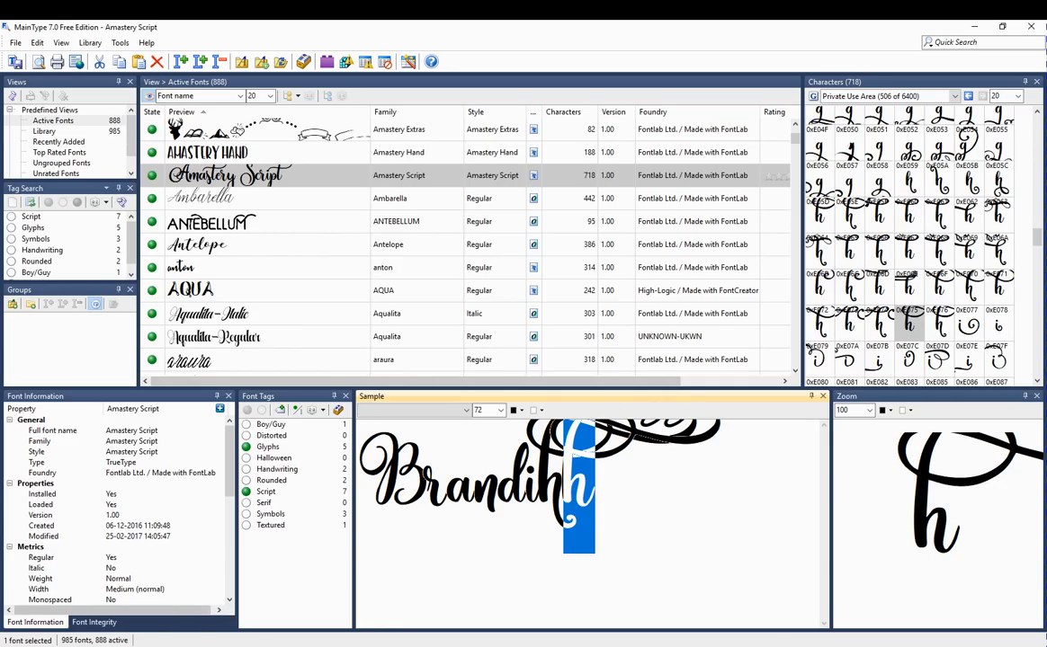
Switch to Cricut Design Space and paste the copied swash h after the g in the name text.
mouse_move(198, 646)
click(192, 611)
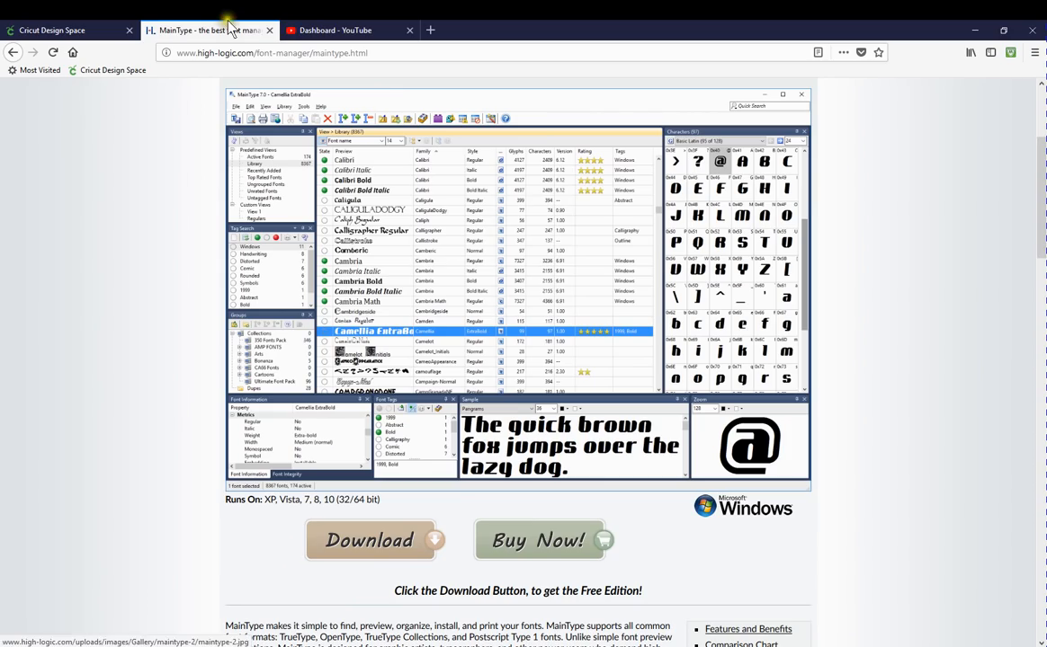
click(79, 25)
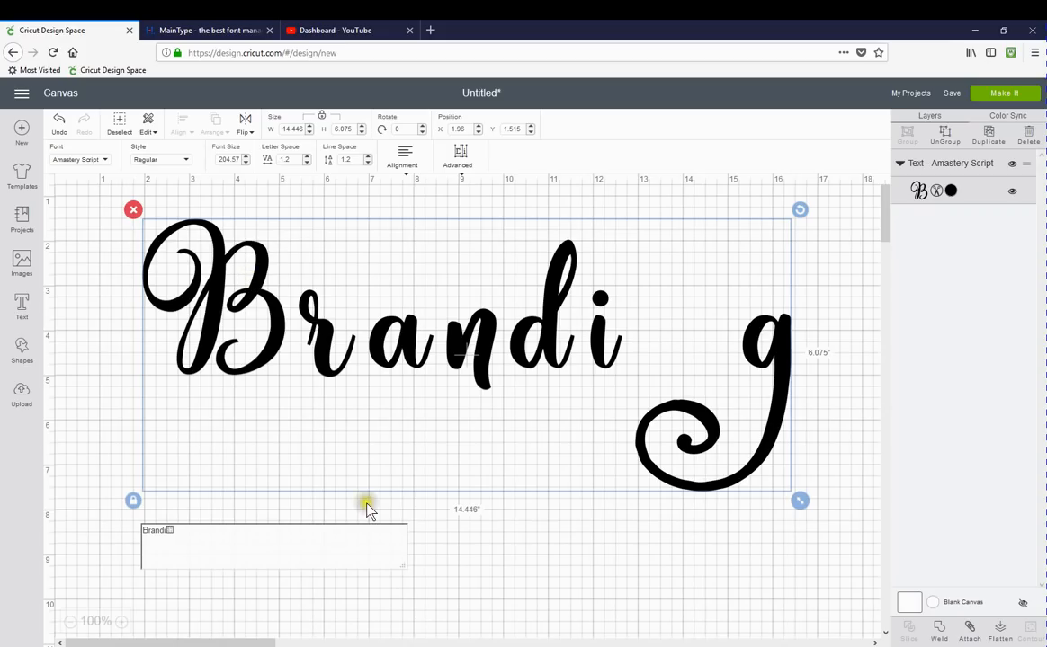
right_click(179, 534)
click(216, 440)
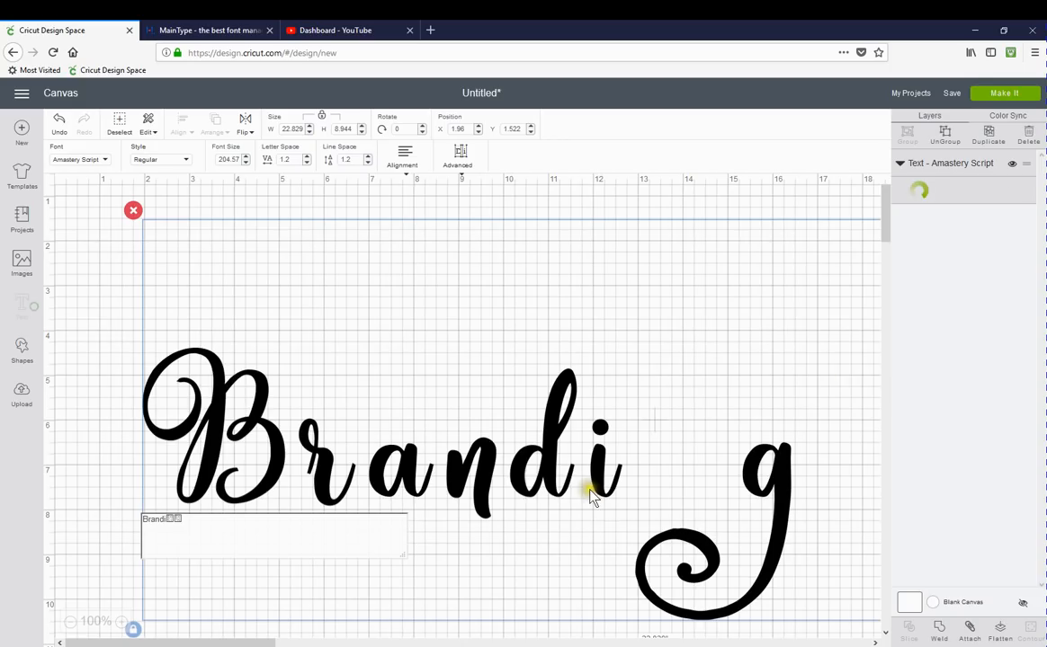
Delete the pasted g and h glyphs from the end of the name text.
drag(196, 638, 224, 630)
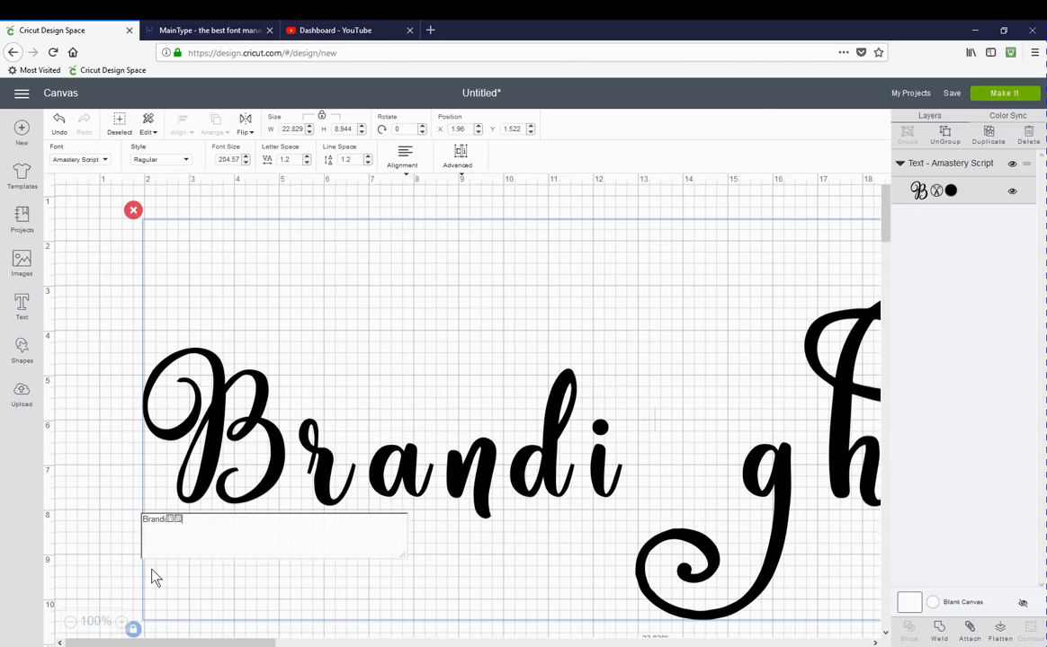
key(BackSpace)
key(BackSpace)
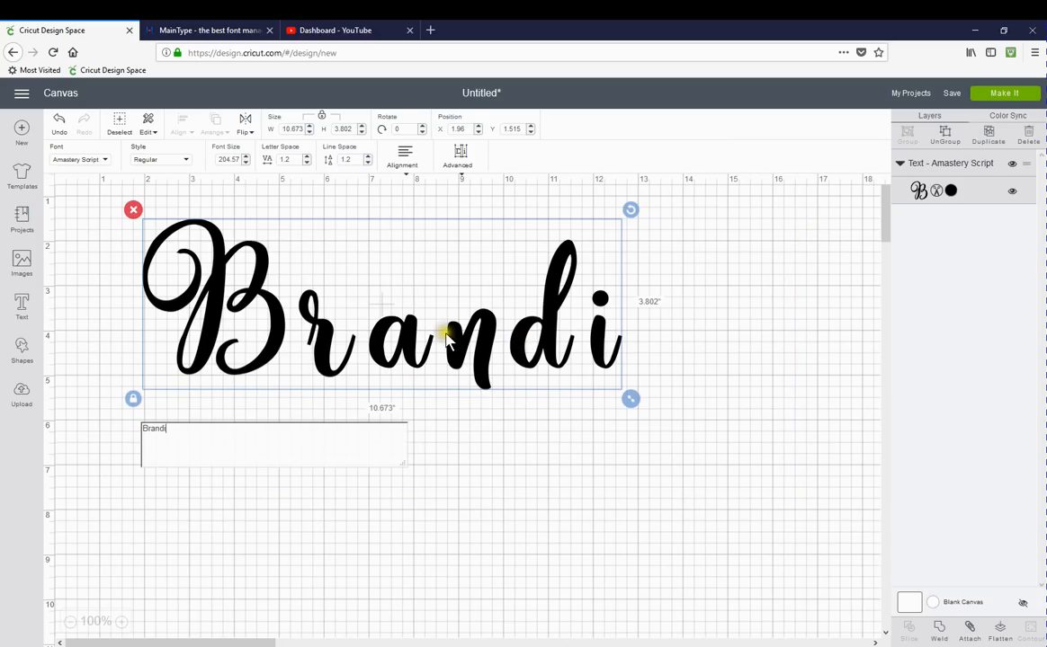
Switch back to MainType and undo both swash h additions to the sample text.
key(alt+Tab)
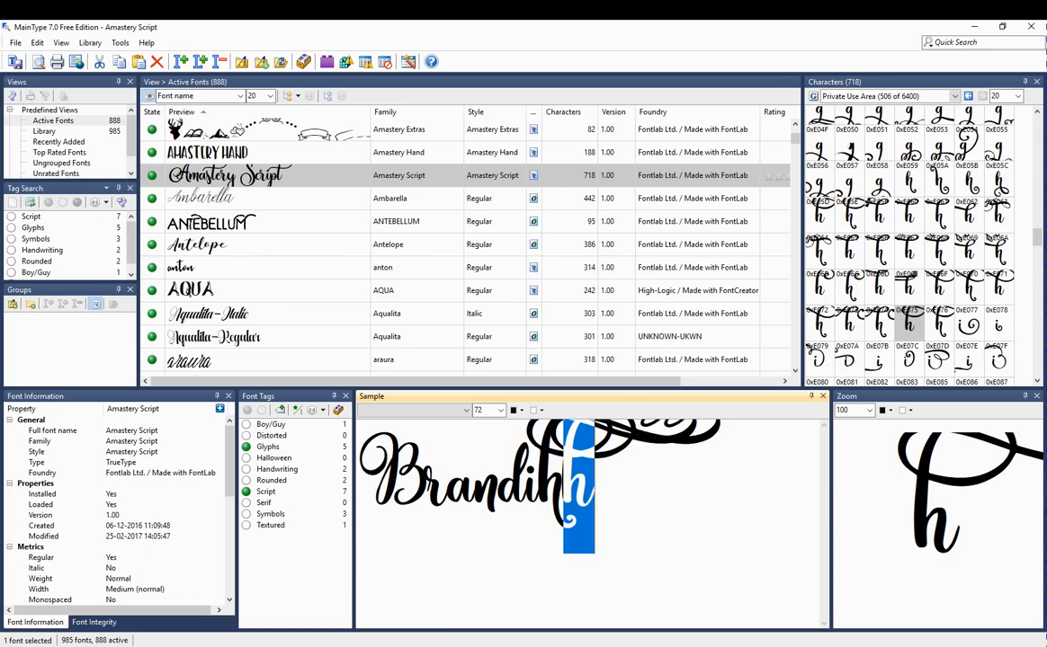
click(626, 475)
key(ctrl+a)
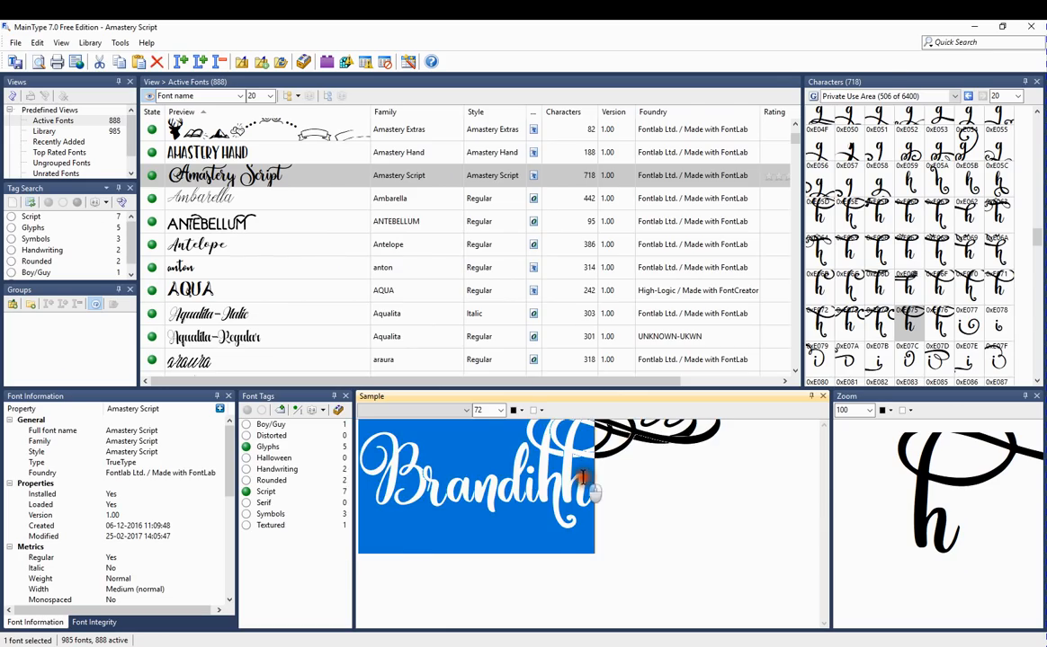
key(ctrl+z)
key(ctrl+z)
key(ctrl+z)
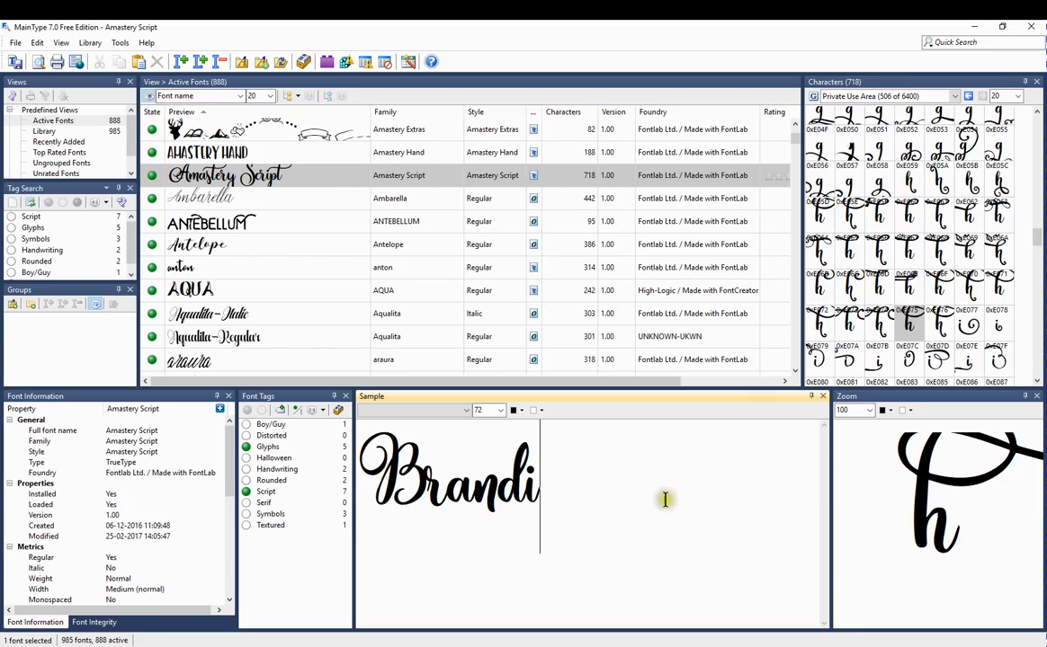
Add the swash i glyph 0xE07D to the end of the name in the sample text.
click(970, 328)
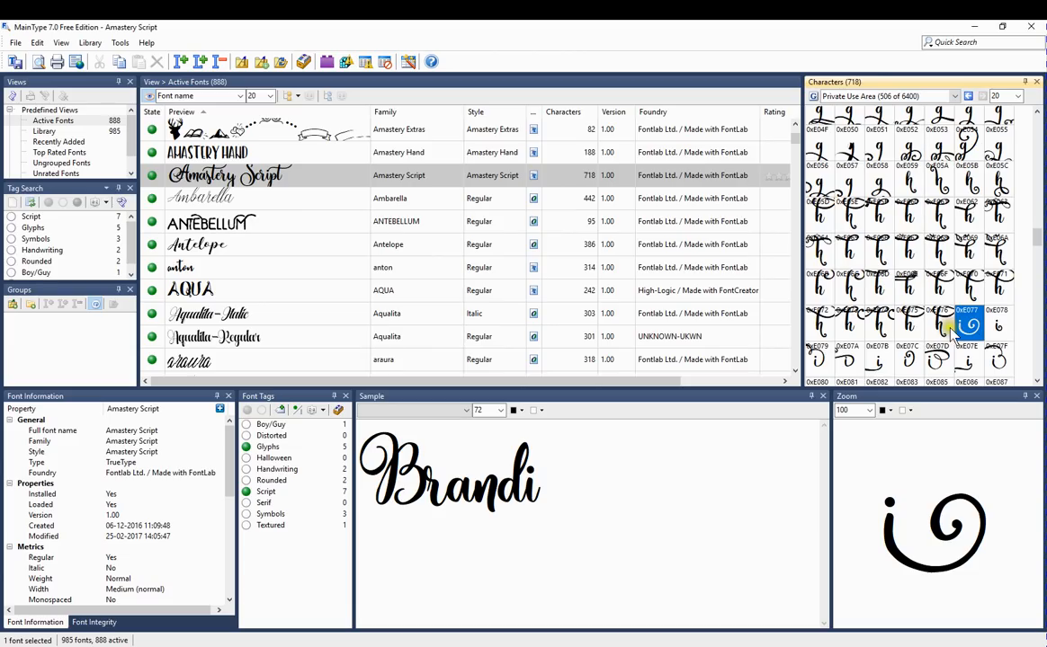
right_click(935, 360)
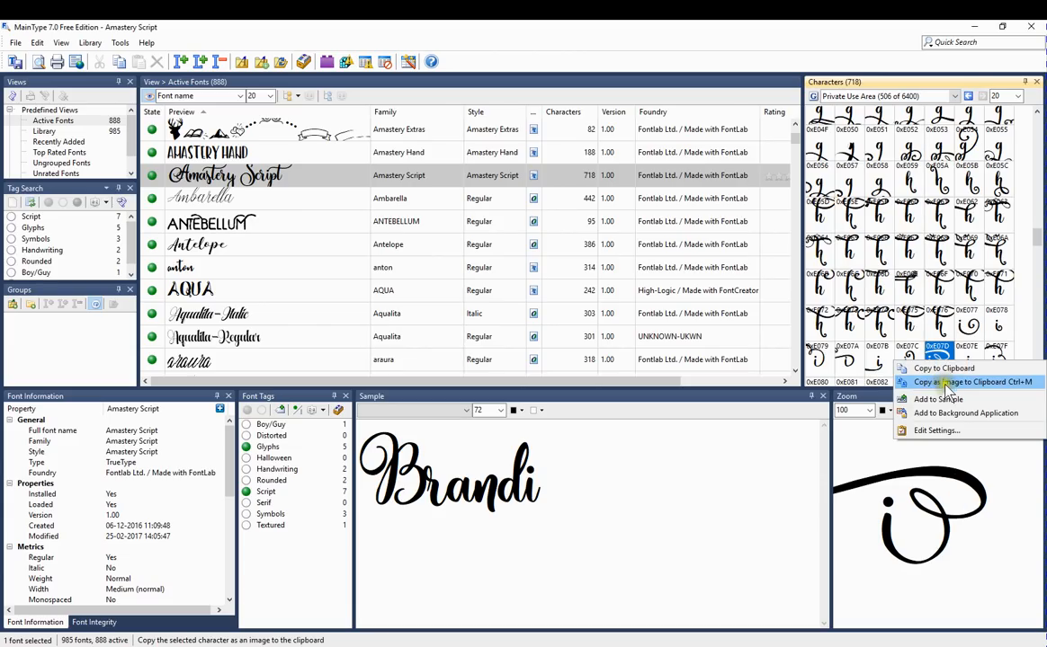
click(935, 399)
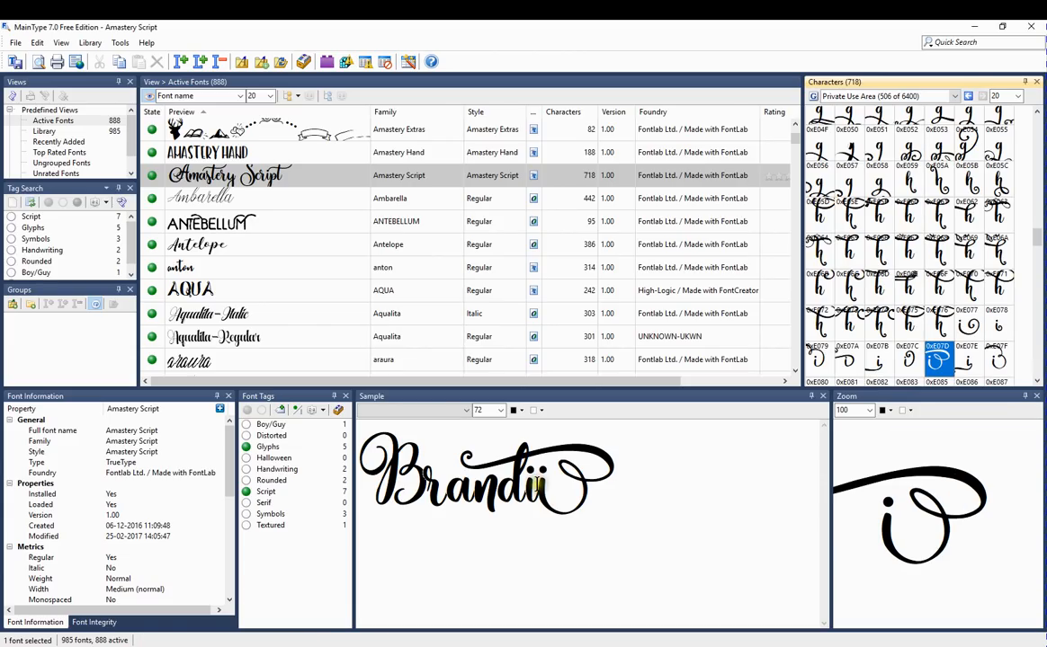
Add the swash i glyphs 0xE077 and 0xE079 to the end of the sample text.
right_click(971, 331)
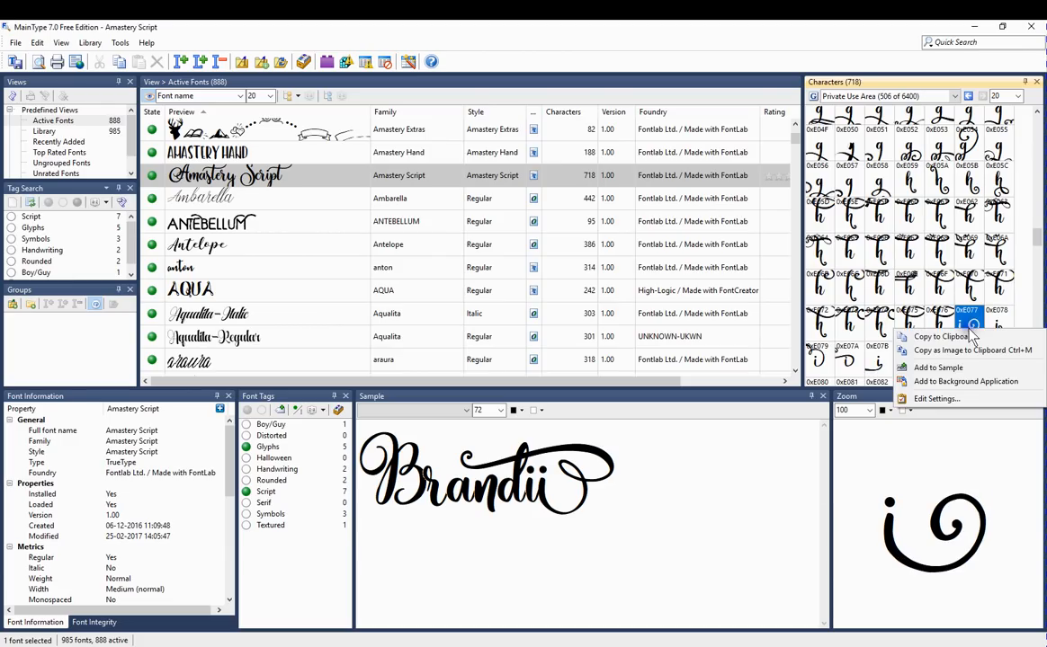
click(926, 365)
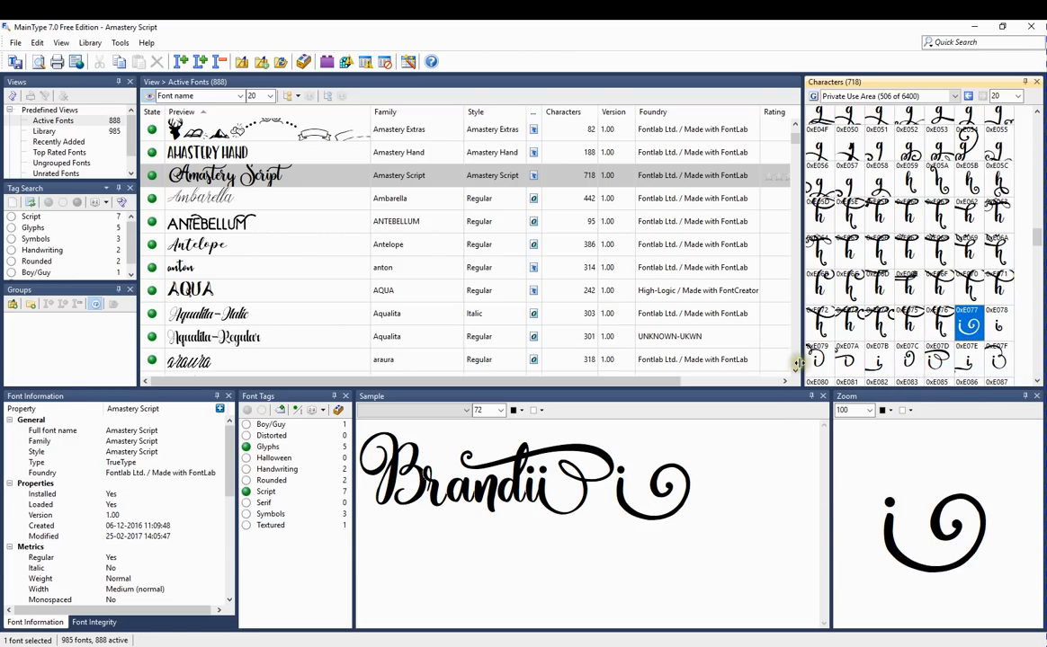
right_click(828, 360)
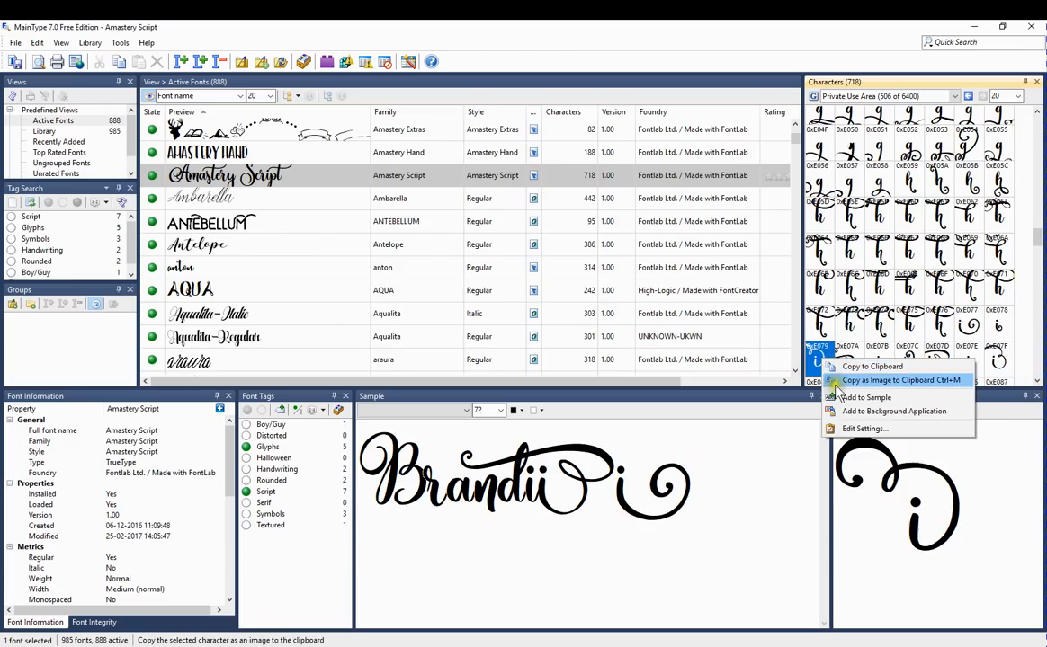
click(868, 398)
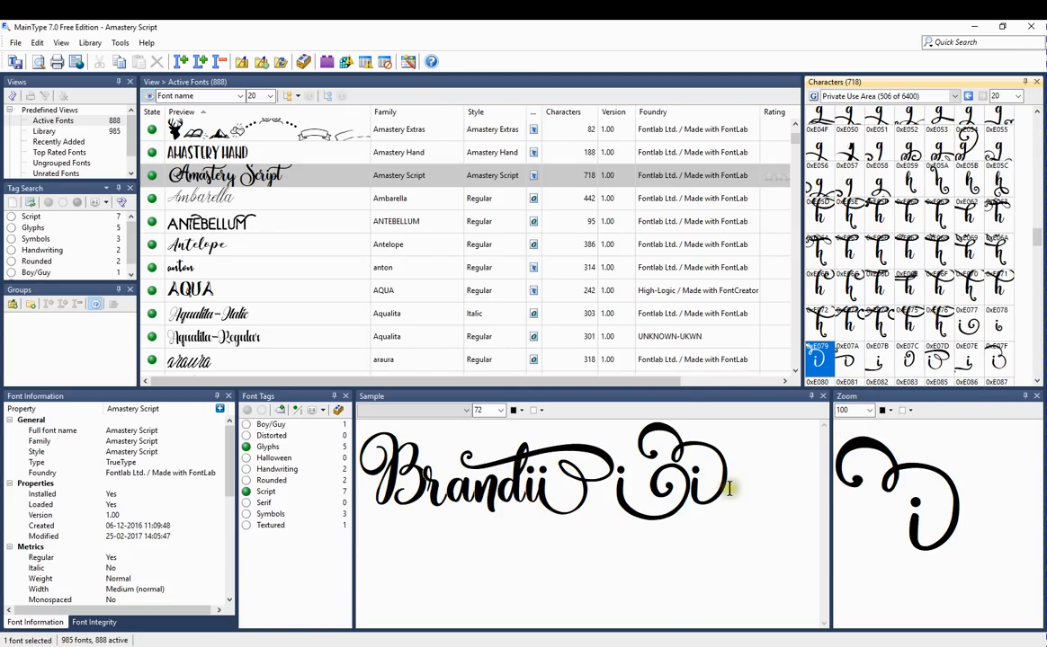
Copy the three swash i glyphs at the end of the sample text.
drag(731, 491, 589, 485)
right_click(589, 484)
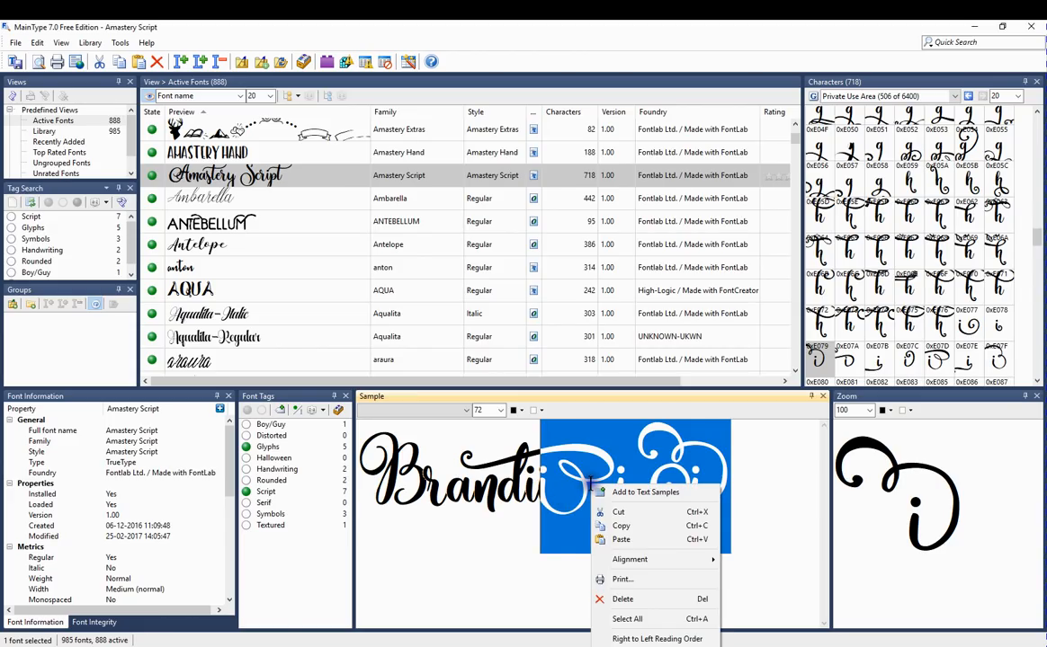
click(614, 532)
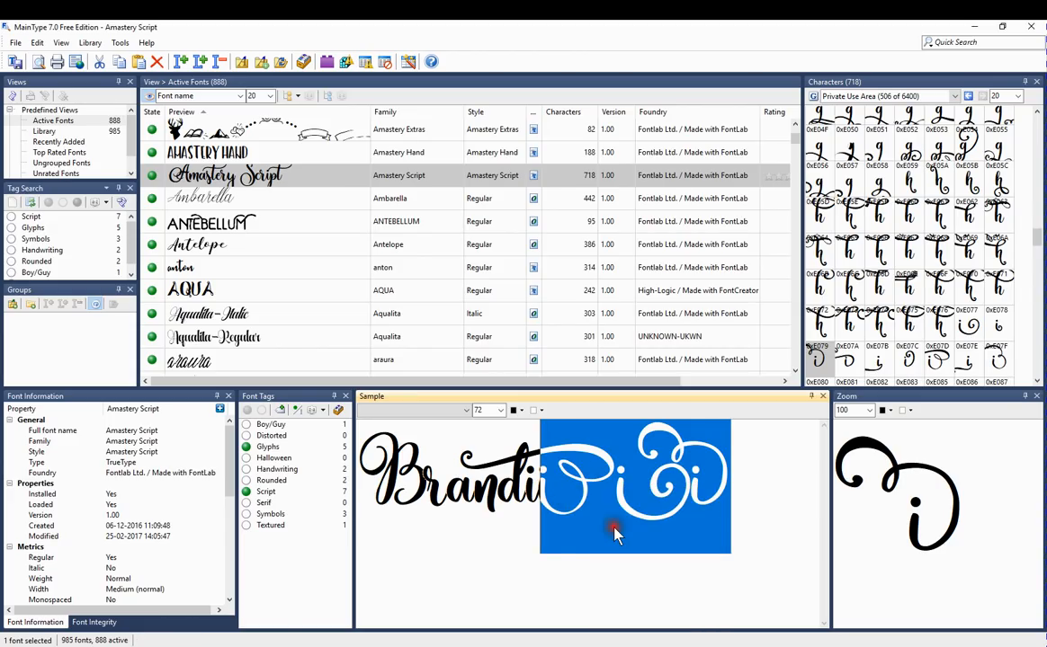
Switch to Cricut Design Space and paste the three swash i glyphs after the name in the text object.
click(191, 646)
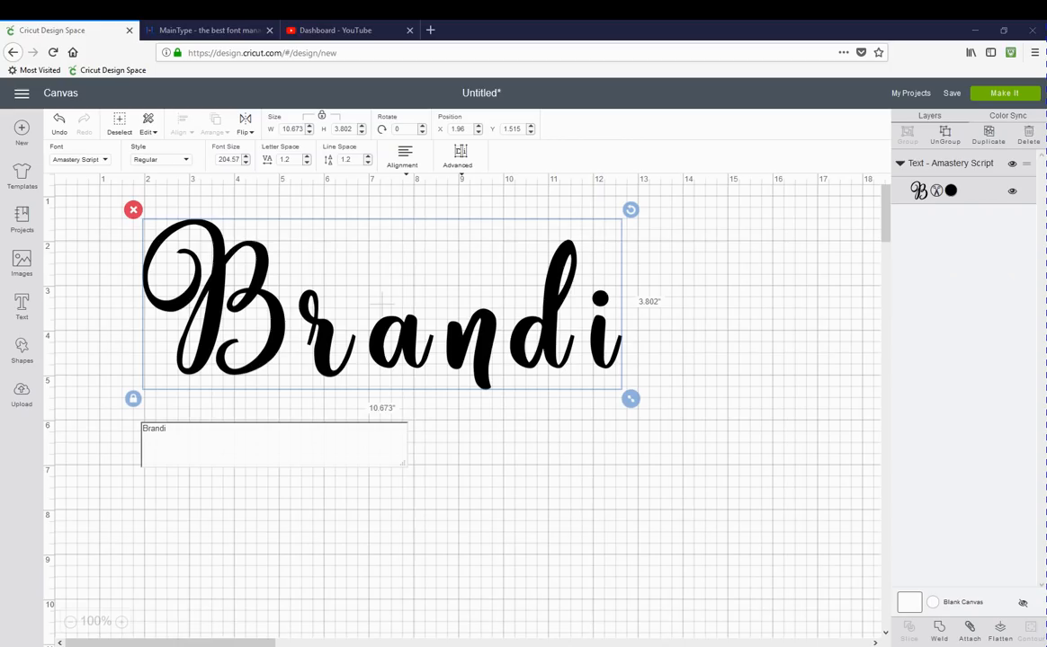
right_click(173, 432)
click(203, 489)
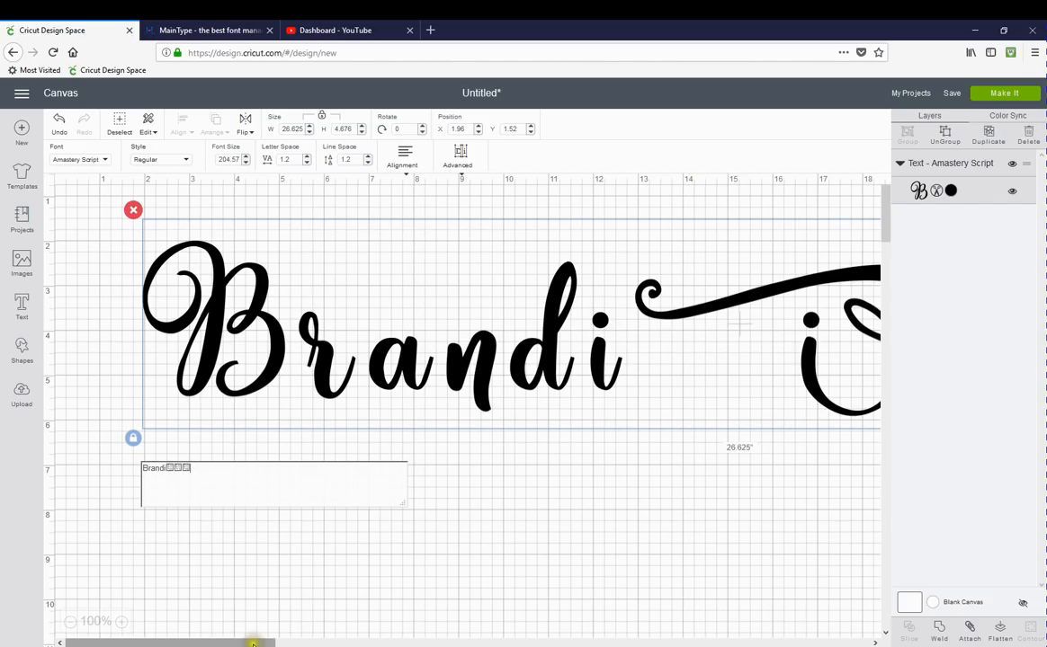
click(70, 625)
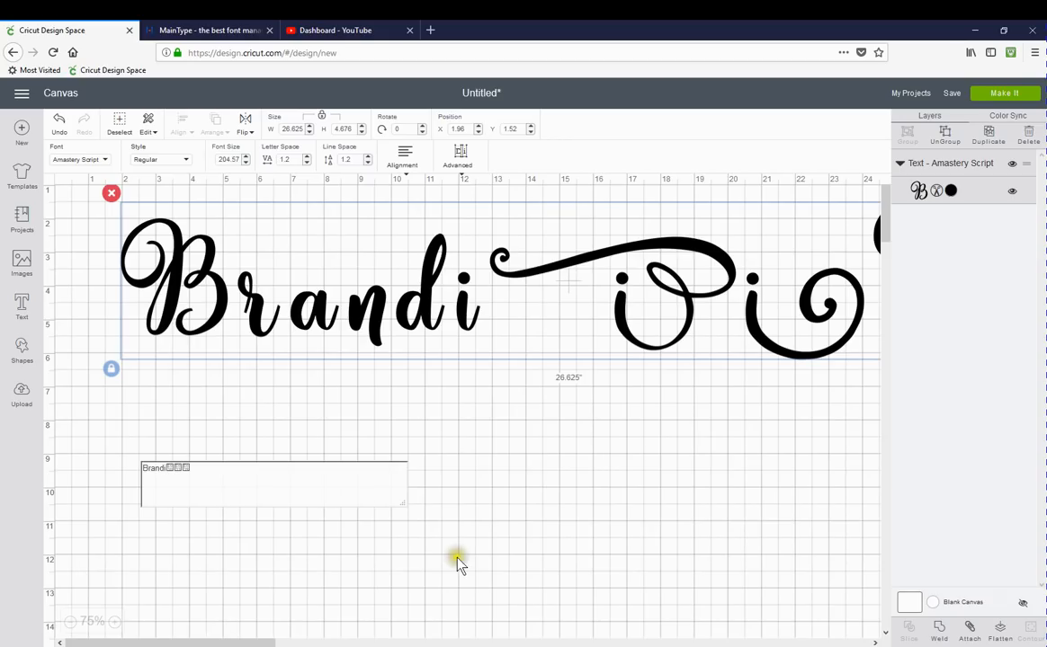
drag(224, 639, 257, 644)
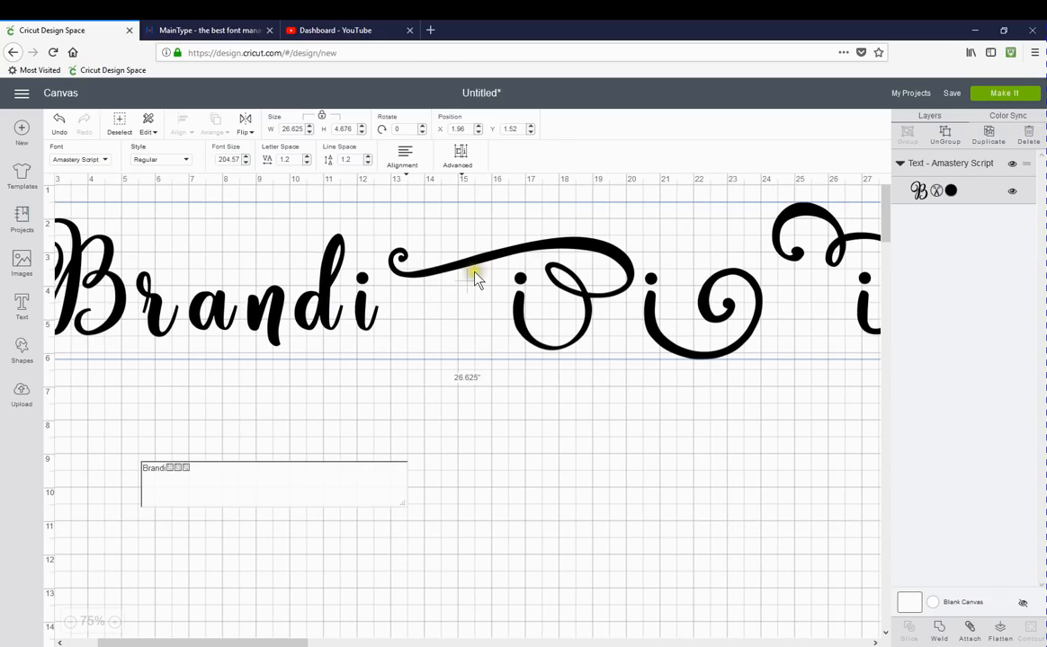
drag(223, 638, 160, 641)
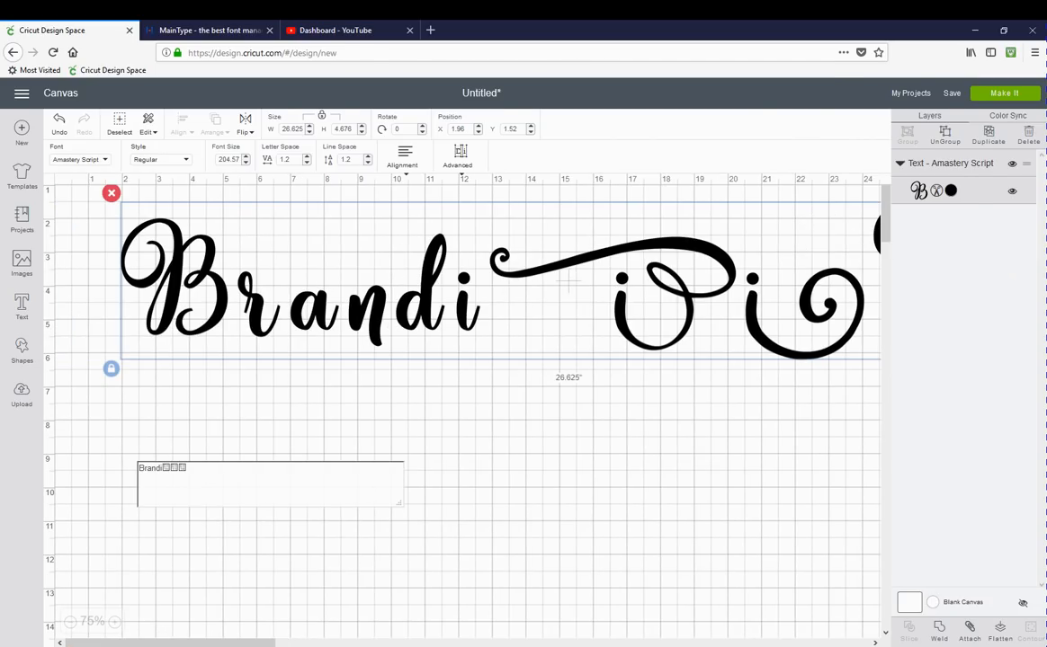
Switch back to MainType and add the swash d glyphs 0xE108 and 0xE10A to the sample text.
key(alt+Tab)
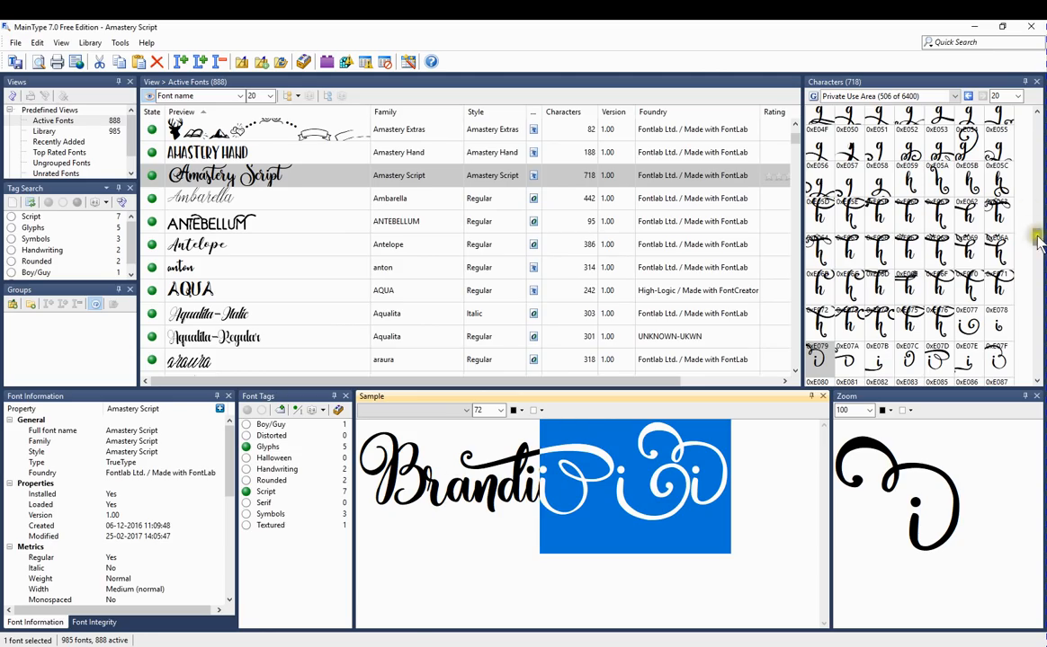
drag(1037, 235, 1032, 311)
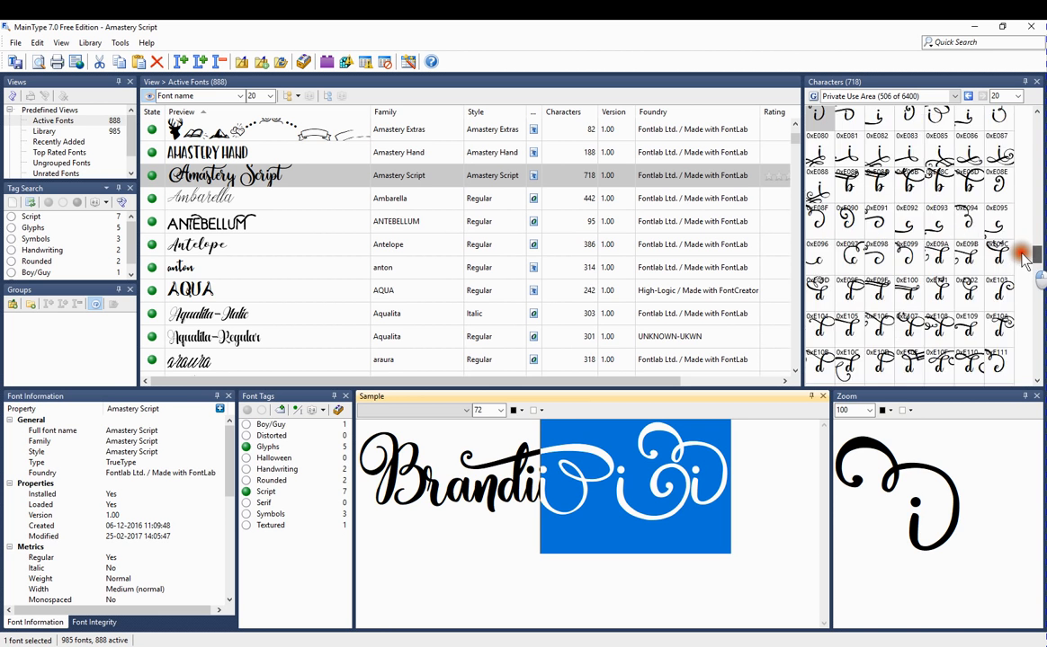
mouse_move(1023, 258)
mouse_down()
mouse_move(1022, 293)
mouse_move(1036, 286)
mouse_move(1039, 258)
mouse_up()
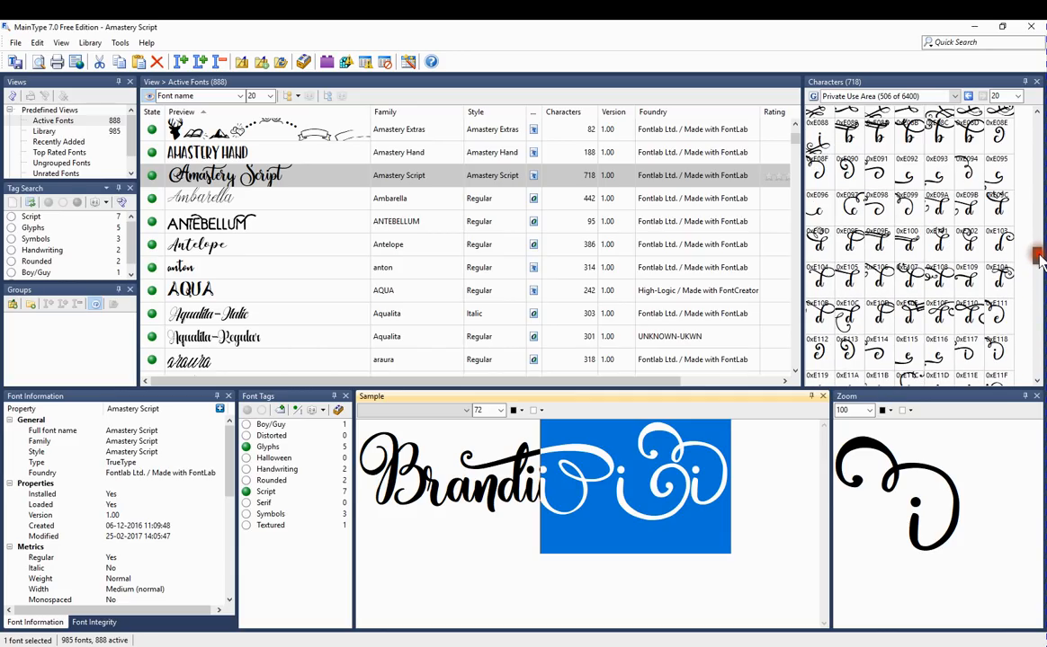
click(938, 275)
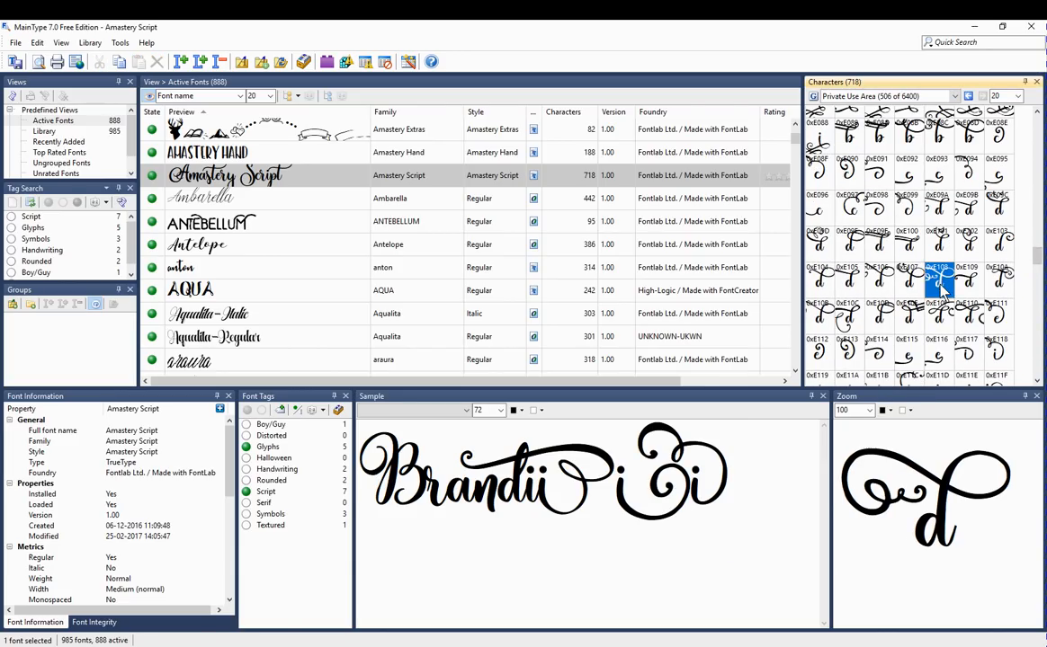
right_click(940, 286)
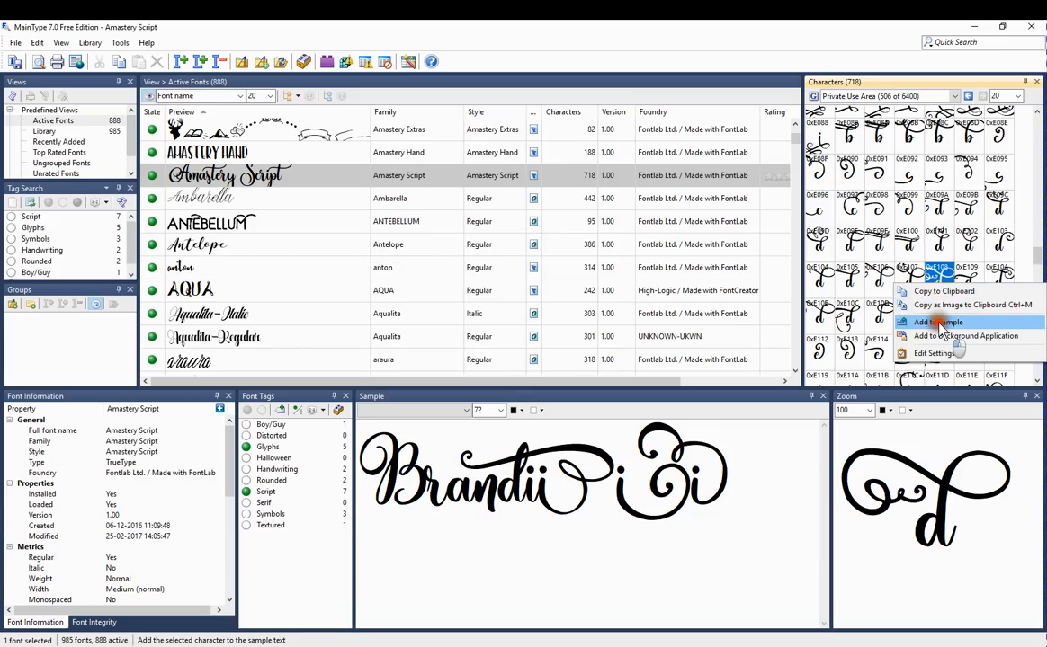
click(940, 331)
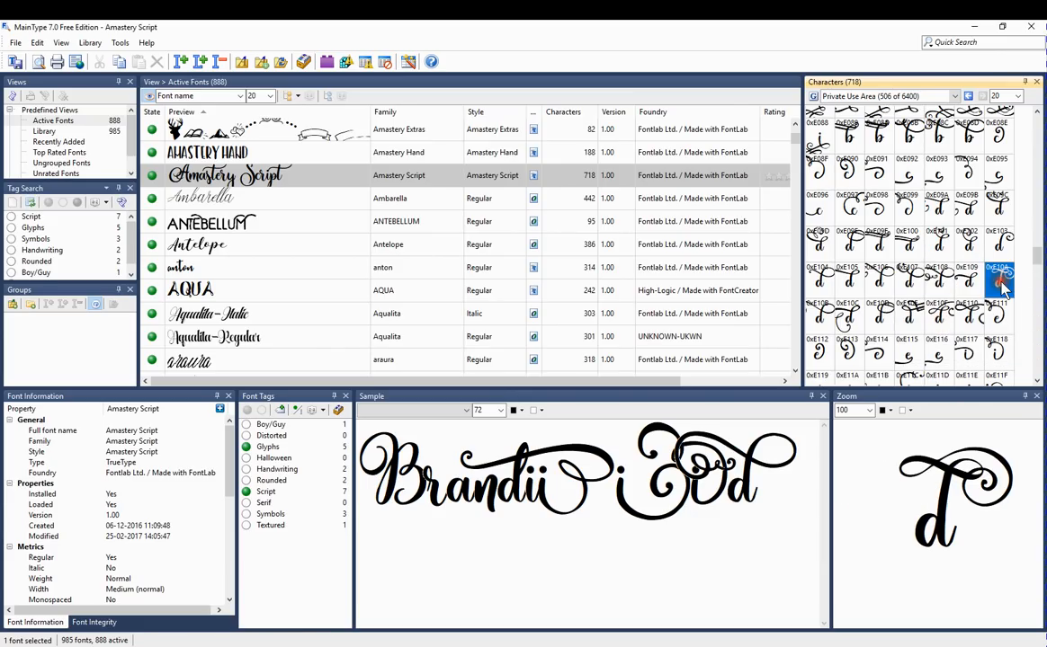
right_click(1001, 284)
click(926, 329)
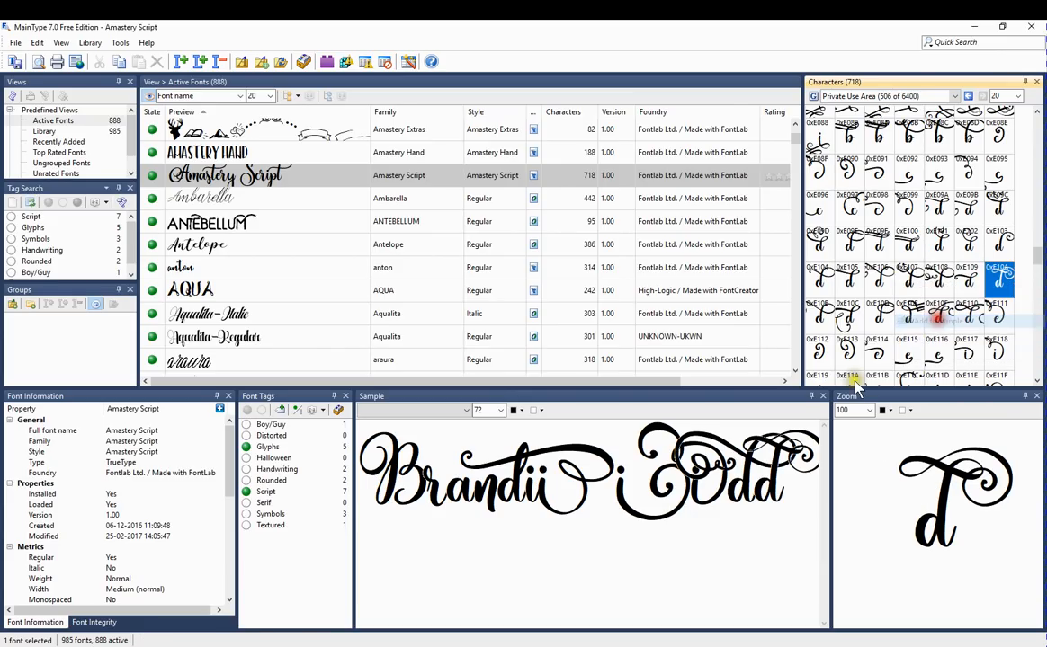
Copy the two swash d glyphs at the end of the sample text.
drag(742, 479, 778, 504)
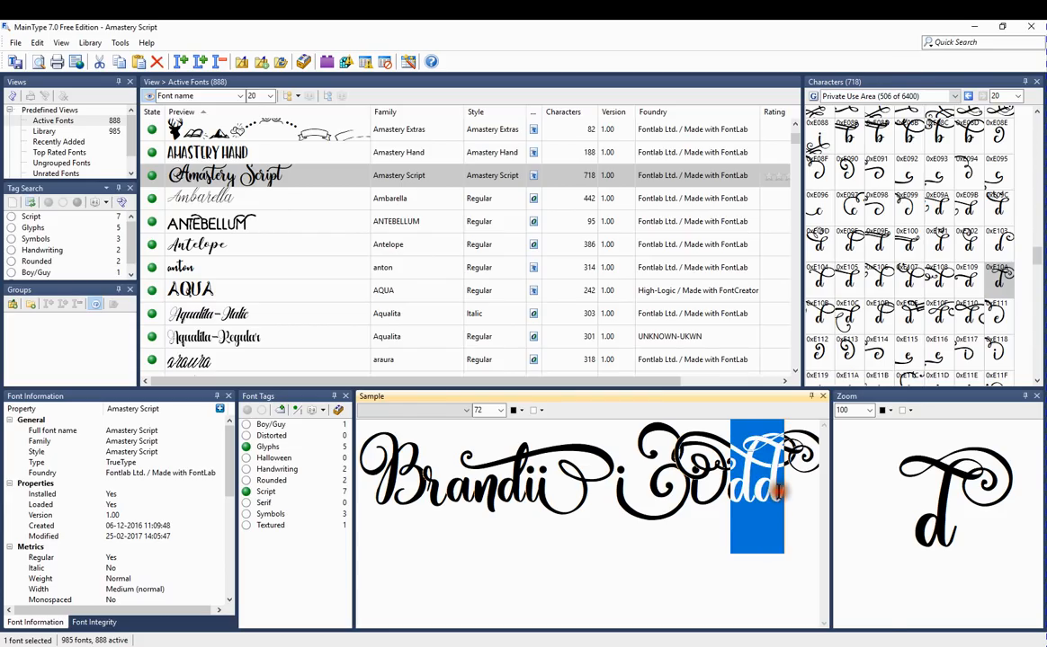
right_click(772, 518)
click(780, 529)
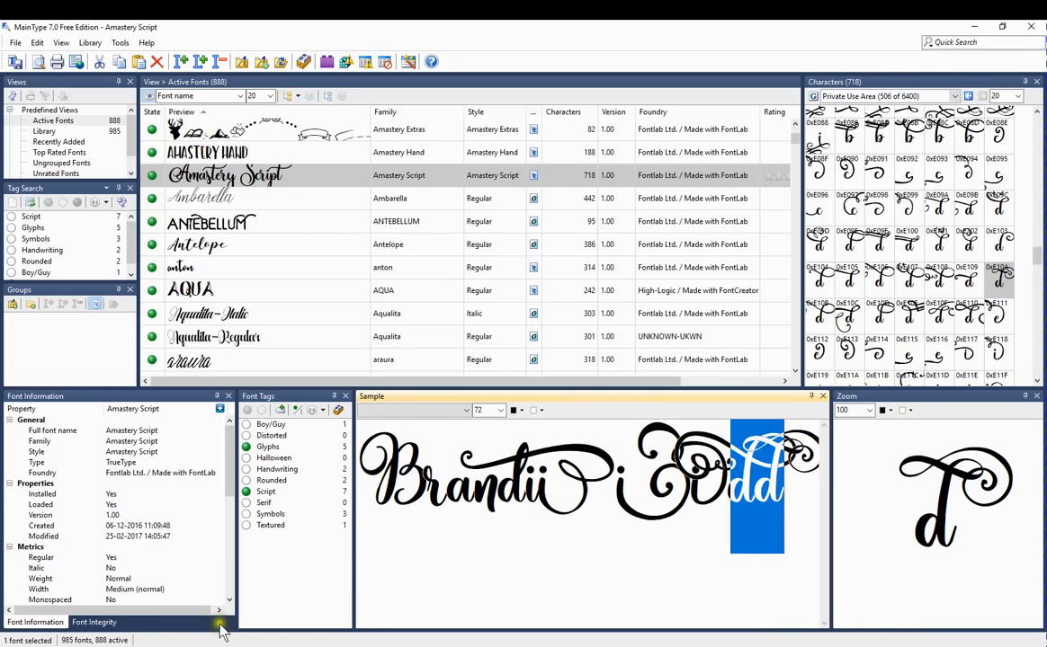
Switch to Cricut Design Space and paste the two swash d glyphs after the swash i glyphs in the name text.
key(alt+Tab)
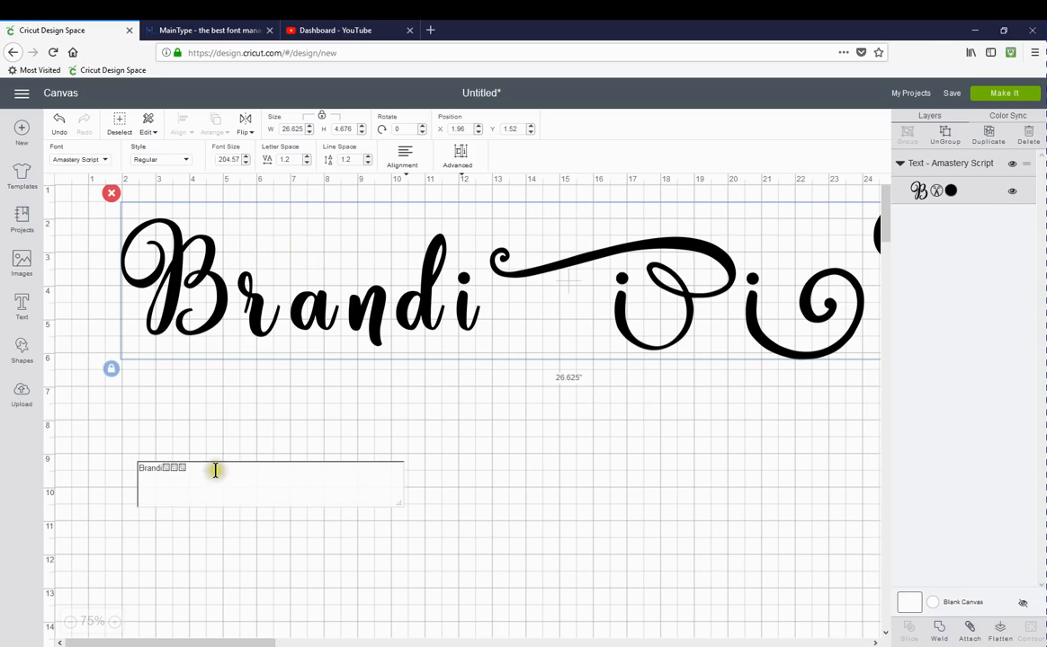
click(215, 471)
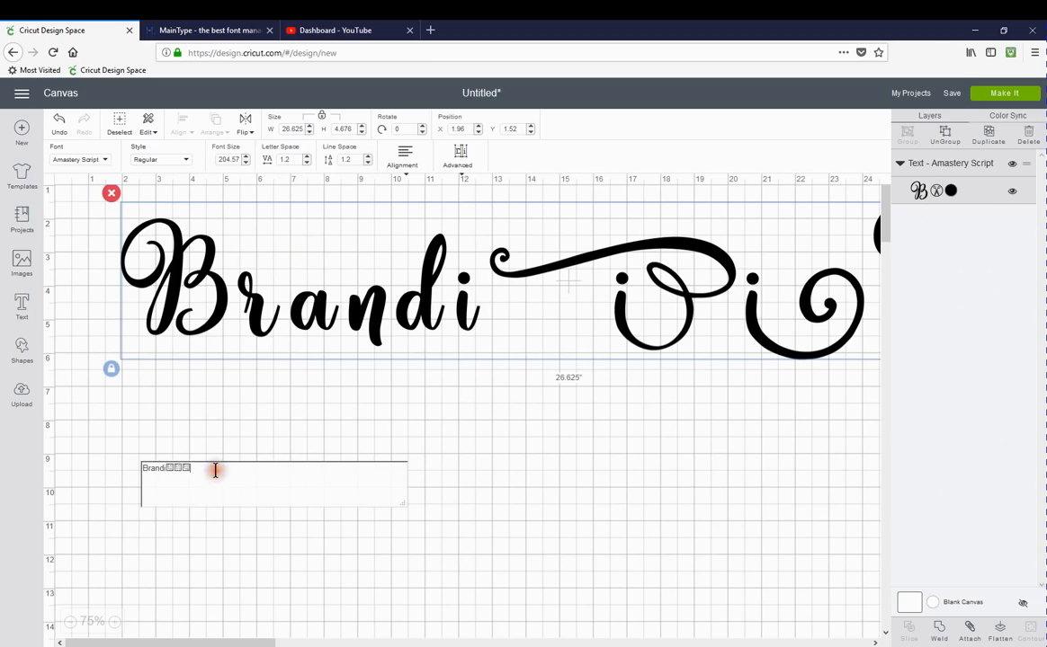
right_click(199, 473)
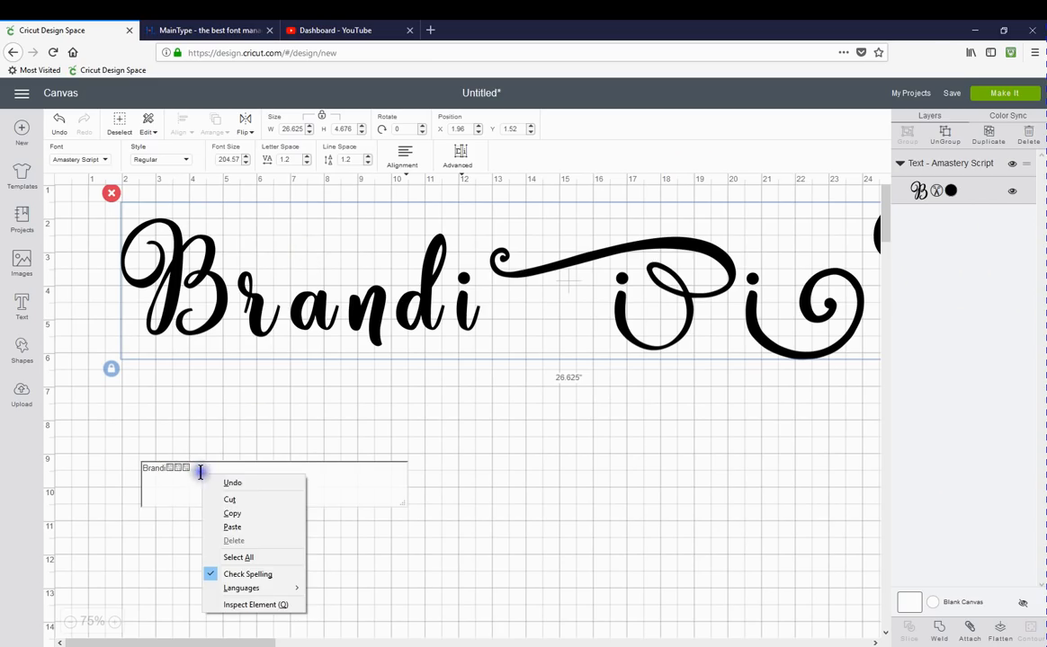
click(232, 527)
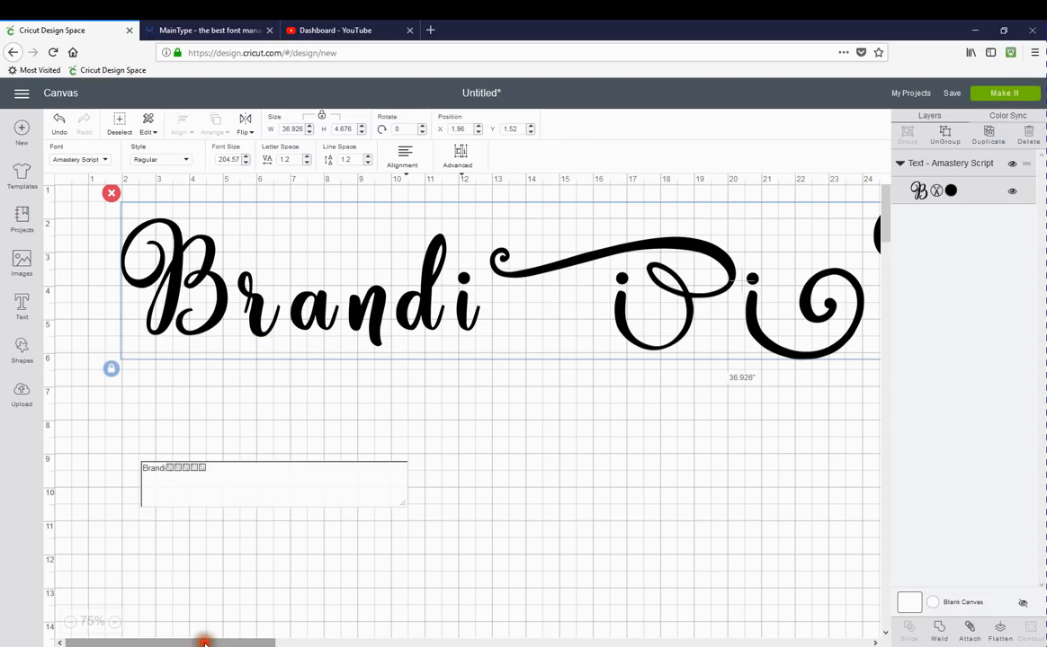
drag(206, 640, 386, 642)
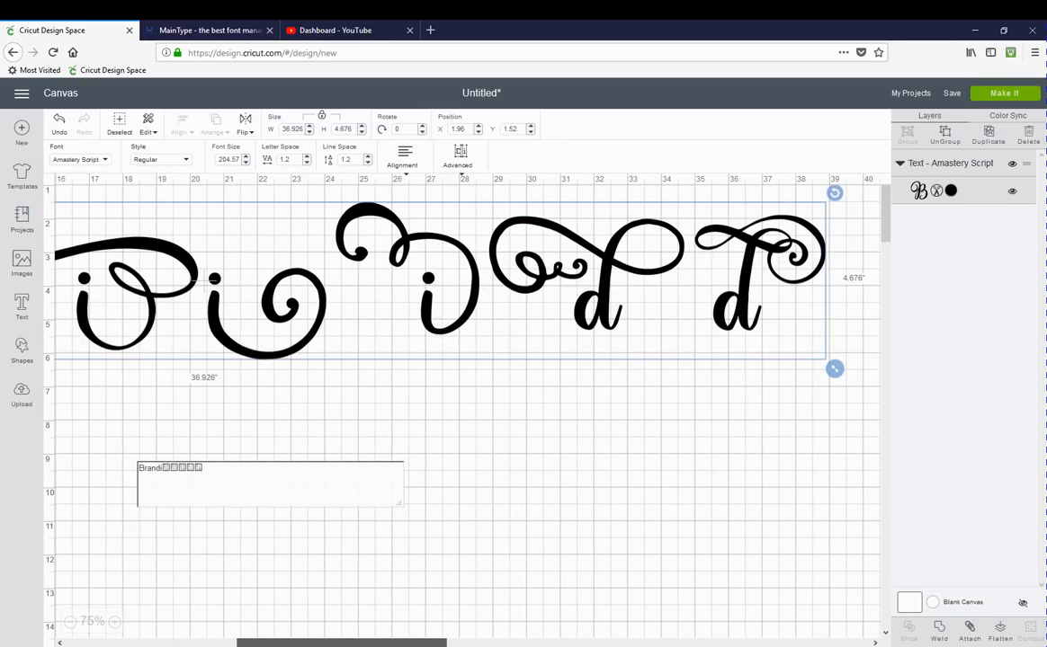
Finish editing the text and ungroup it into separate letters.
click(602, 271)
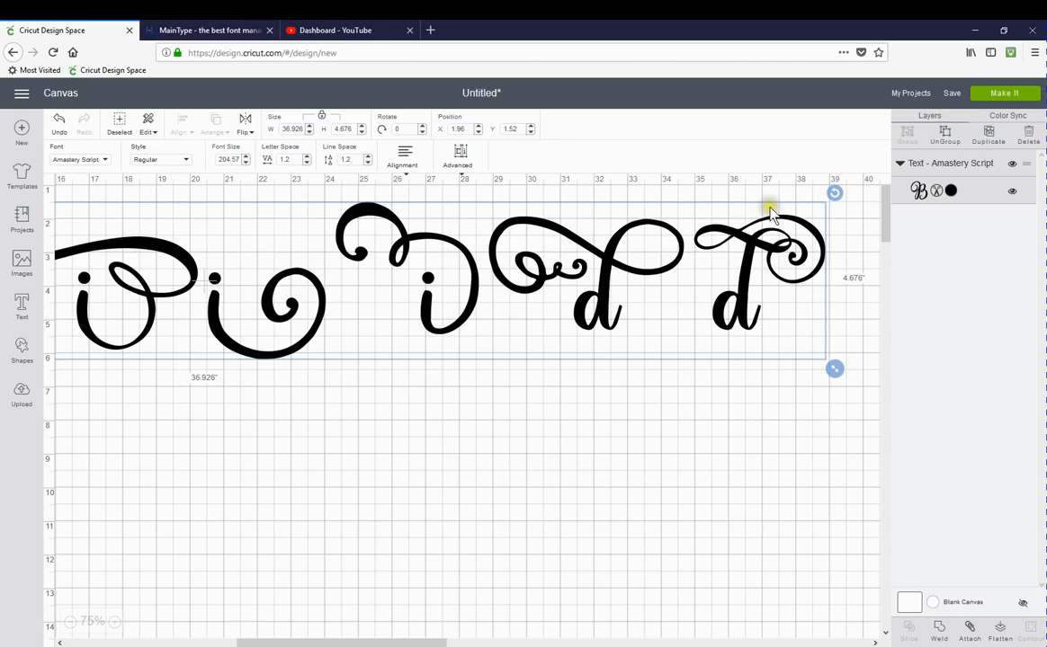
click(947, 141)
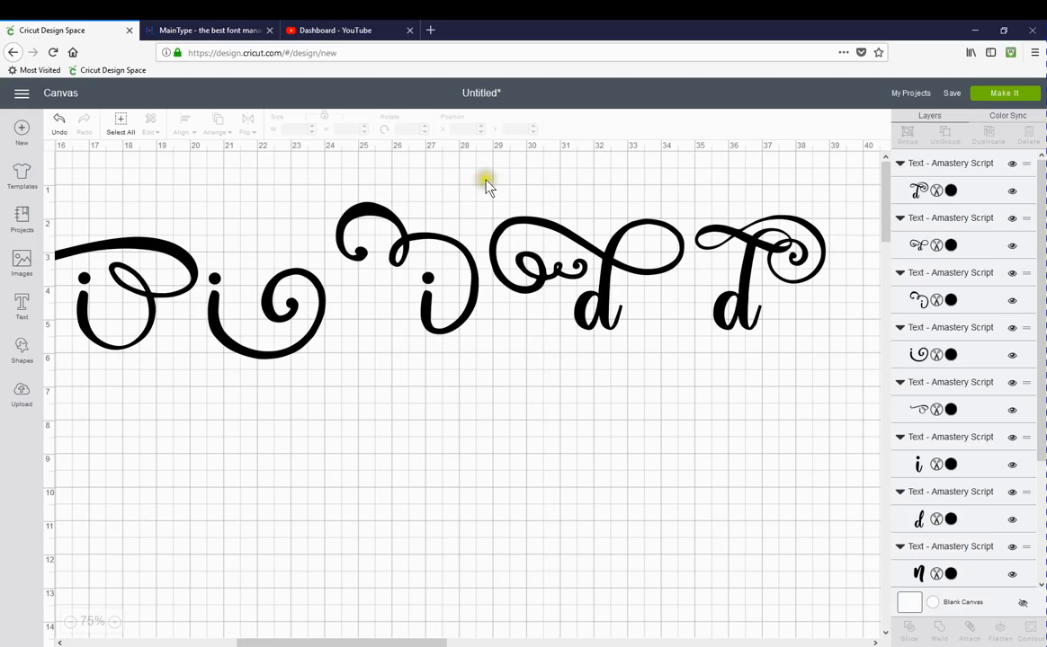
click(437, 279)
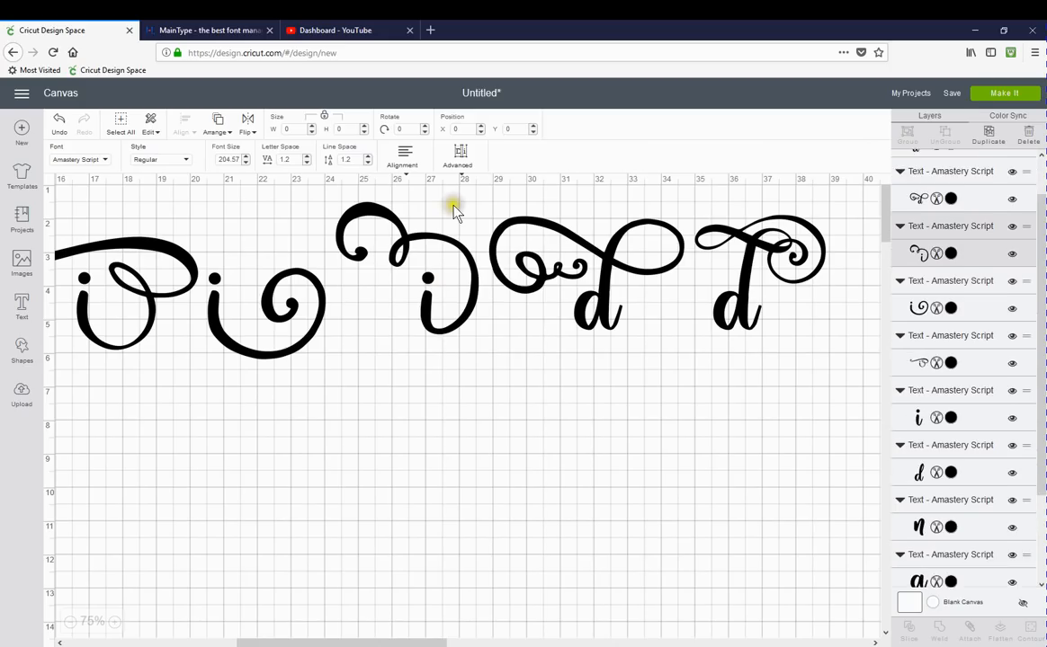
click(458, 155)
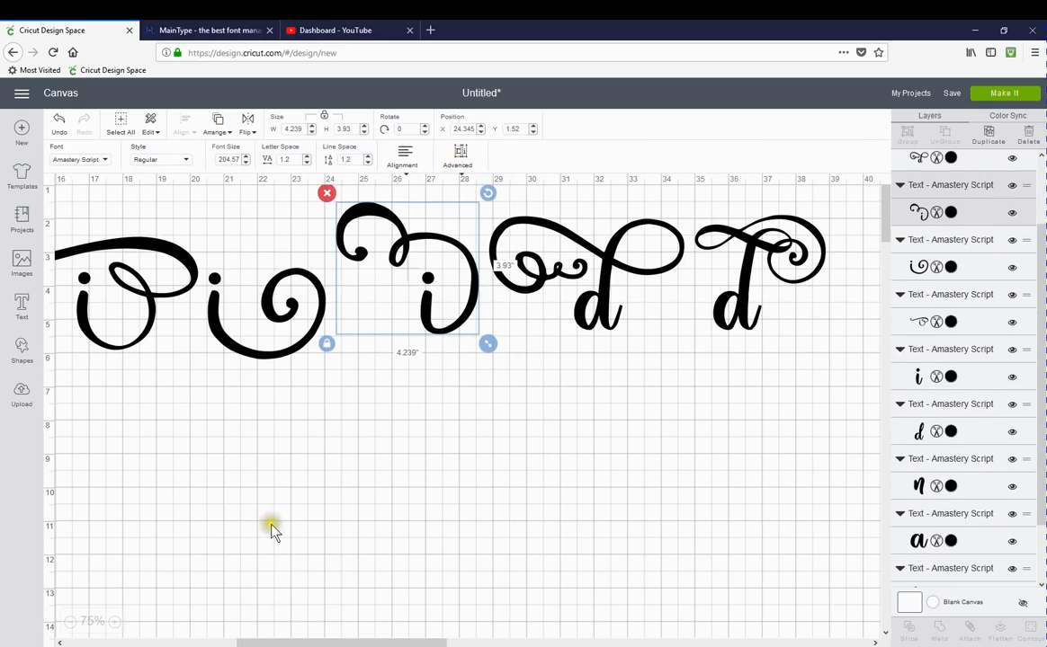
Move the first swash d glyph, the one with the large looping flourish, to the empty space below the name.
click(66, 620)
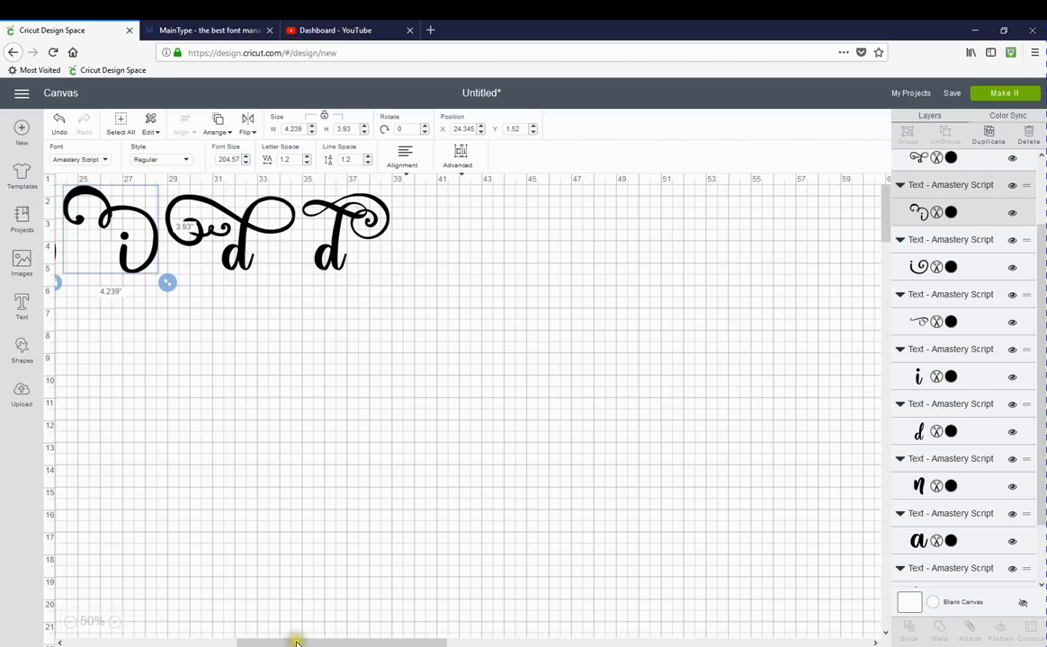
drag(296, 642, 137, 642)
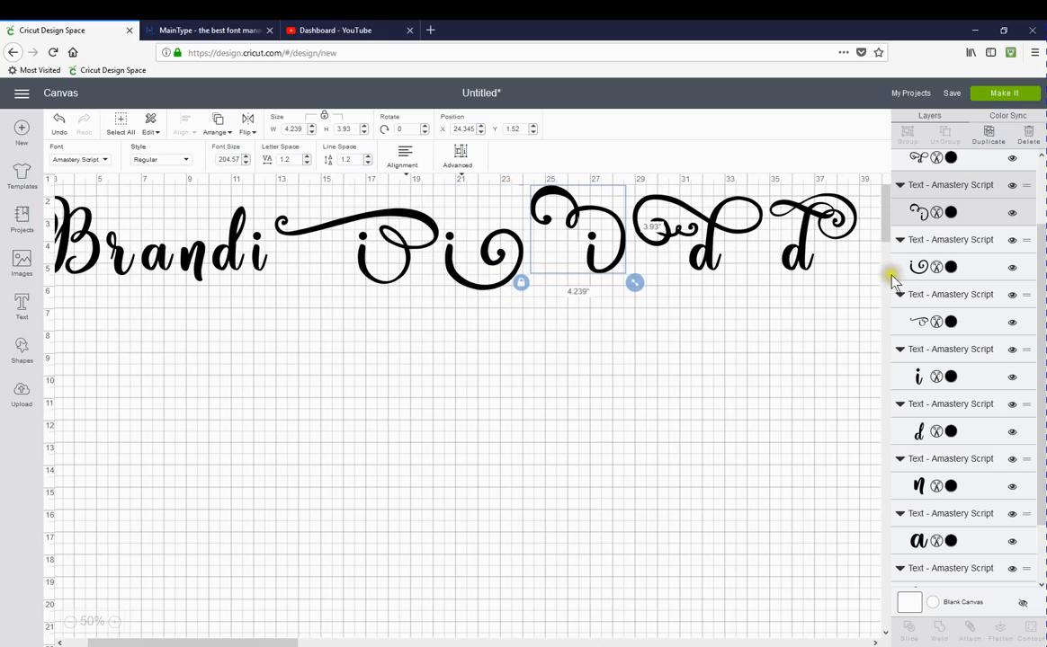
drag(697, 252, 179, 360)
Delete the plain d from the name and put the swash d in its place between the n and the i.
click(230, 246)
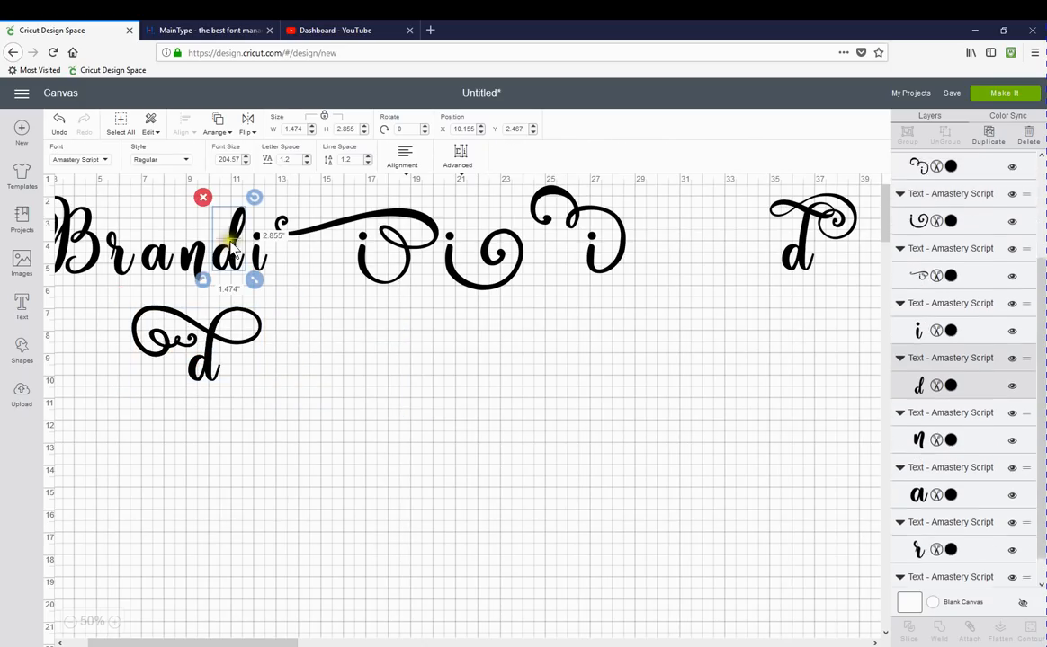
click(204, 198)
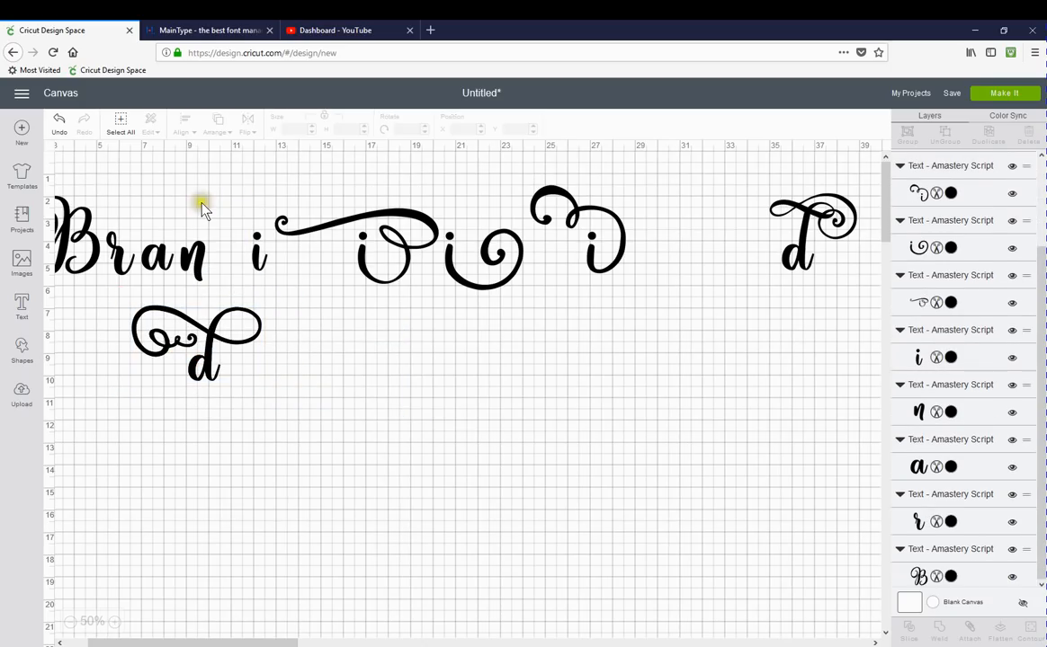
drag(217, 304, 232, 216)
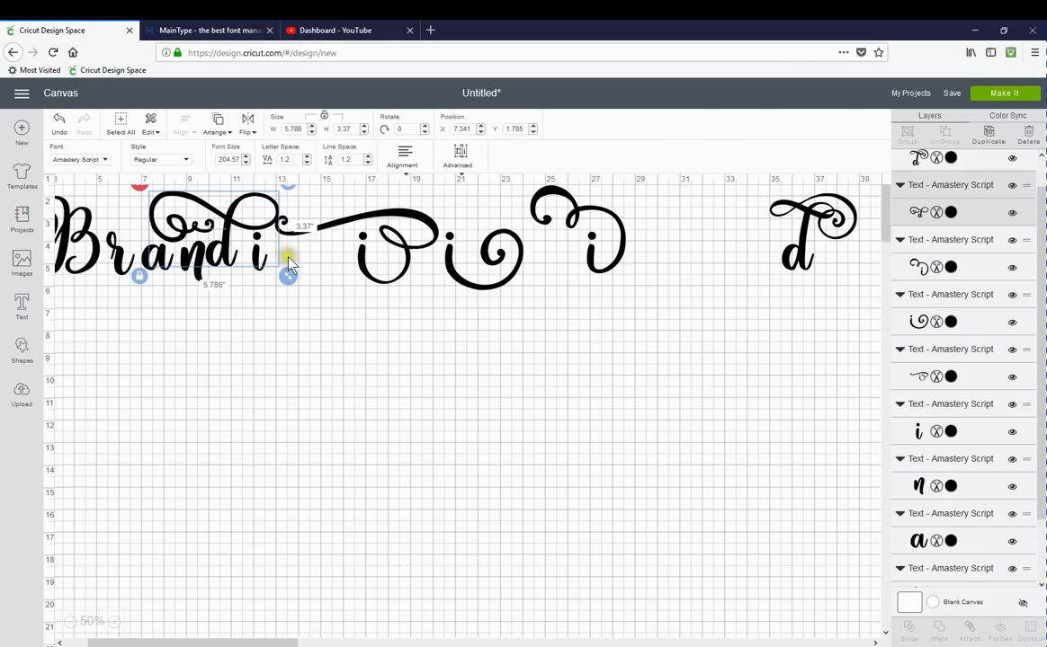
click(257, 265)
click(289, 294)
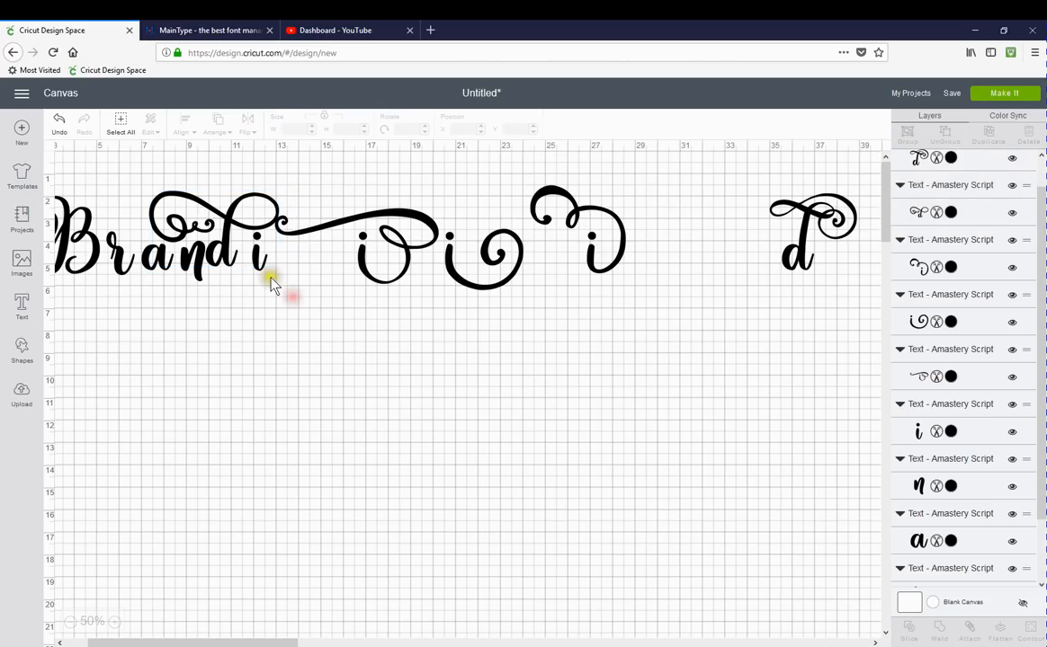
Send the swash d in the name to the back of the stacking order, behind the plain letters.
click(261, 270)
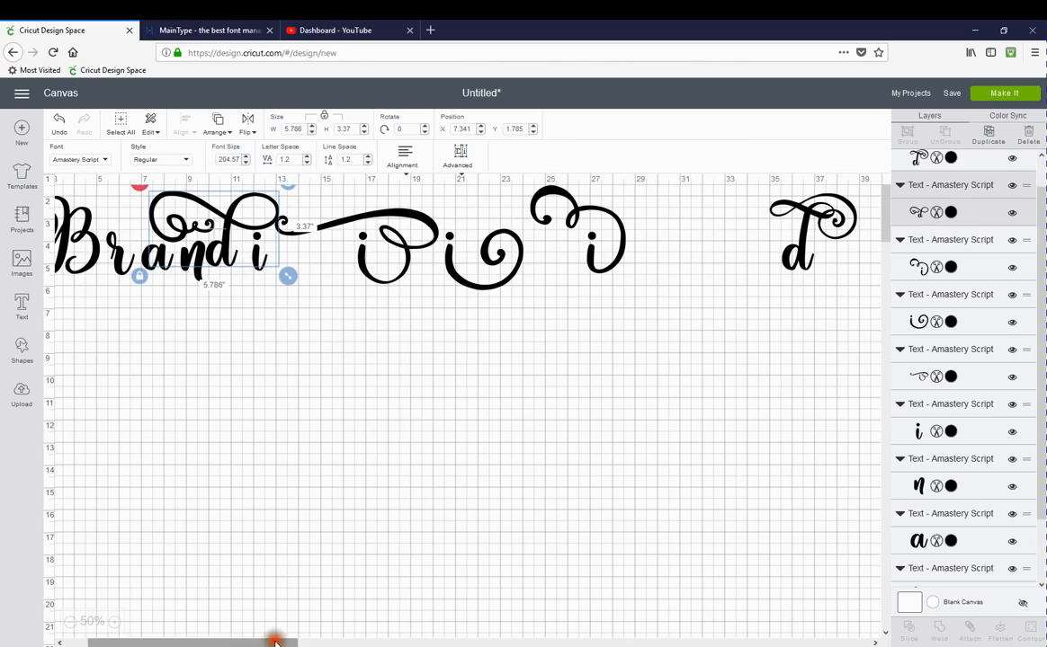
drag(275, 643, 262, 643)
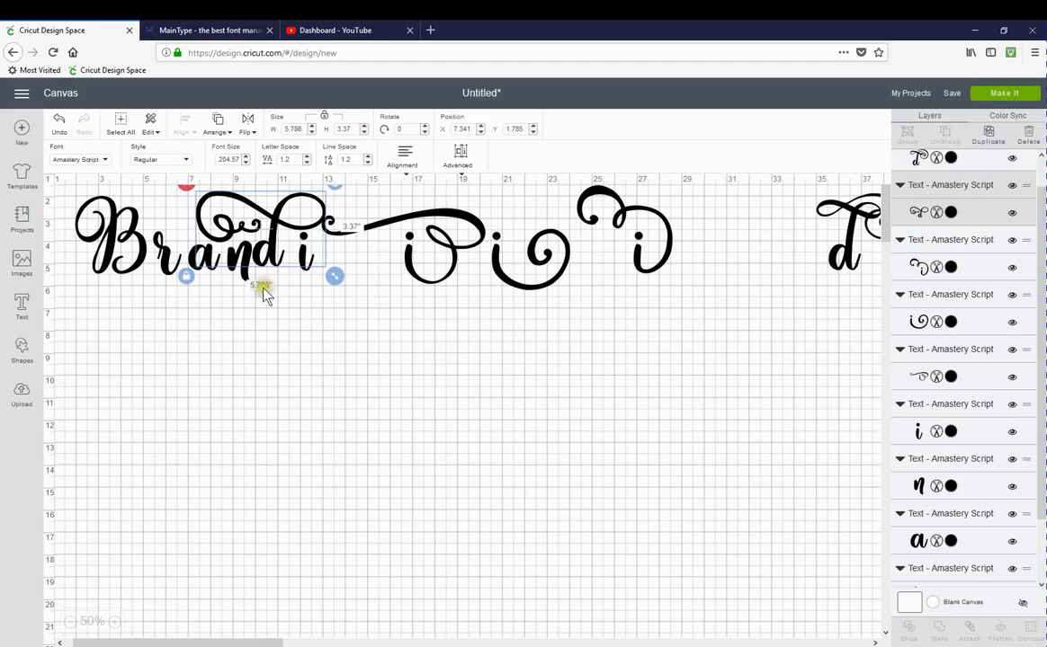
right_click(281, 229)
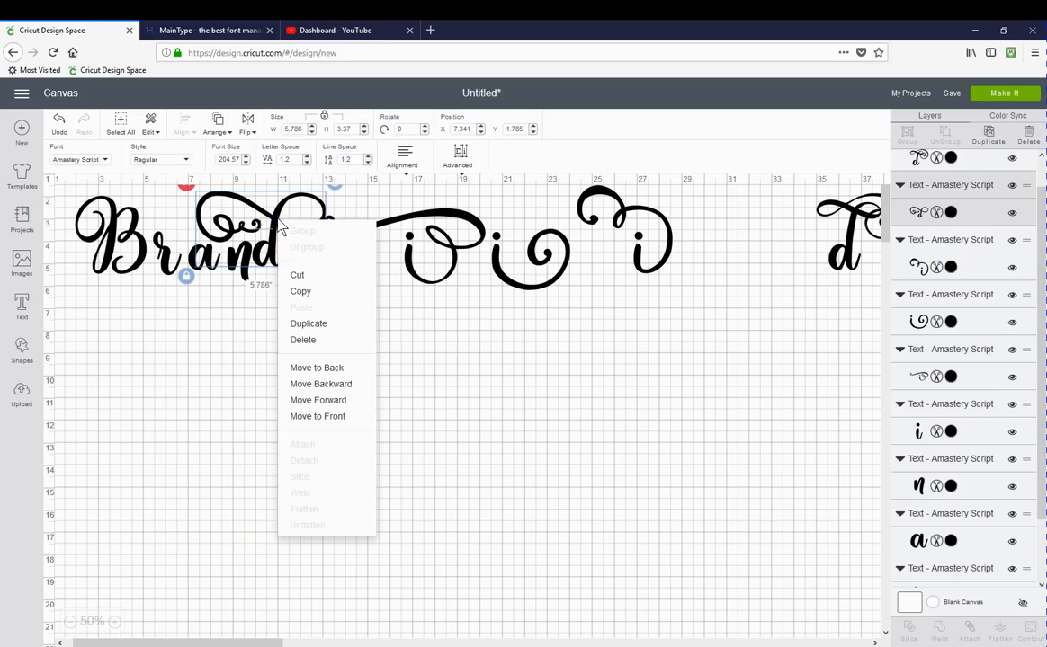
click(296, 369)
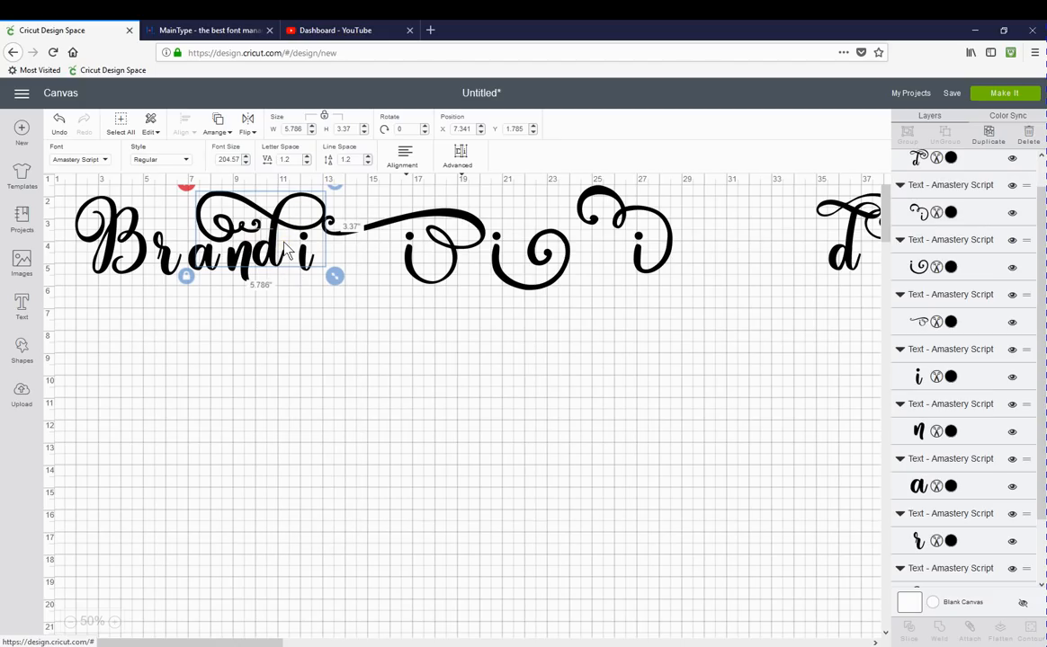
click(303, 279)
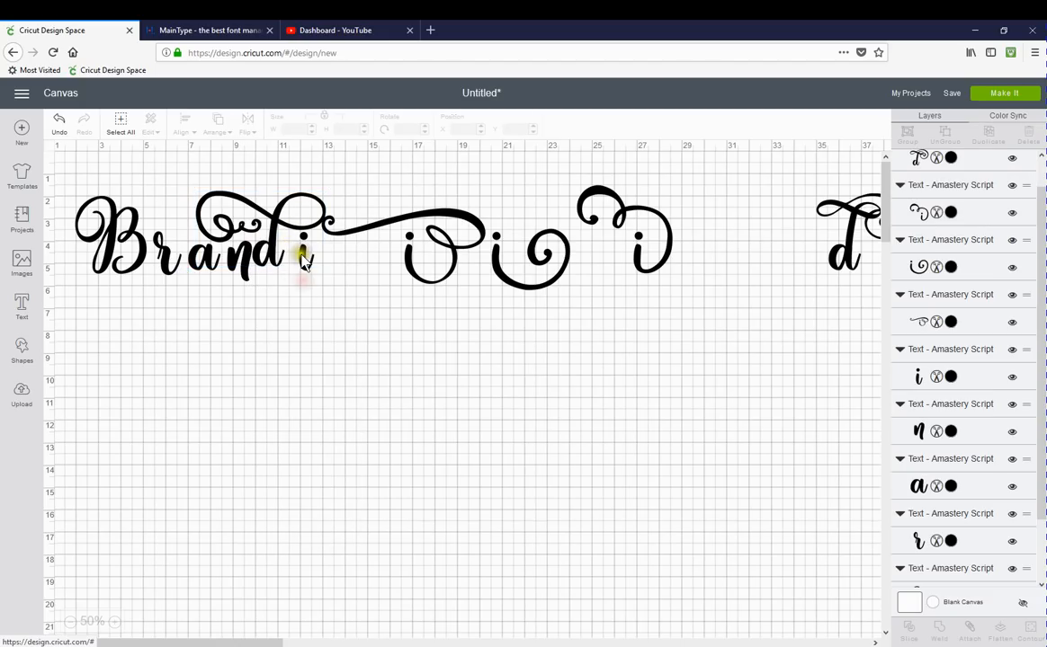
Delete the plain i from the name and put the swash i with the spiral tail directly after the swash d.
click(303, 261)
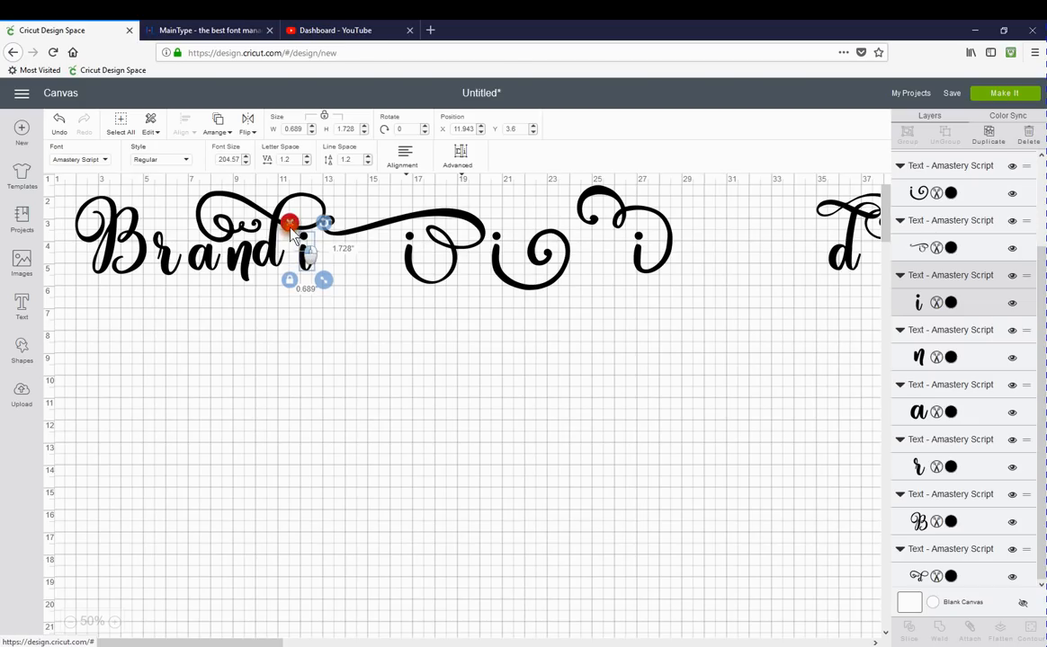
key(Delete)
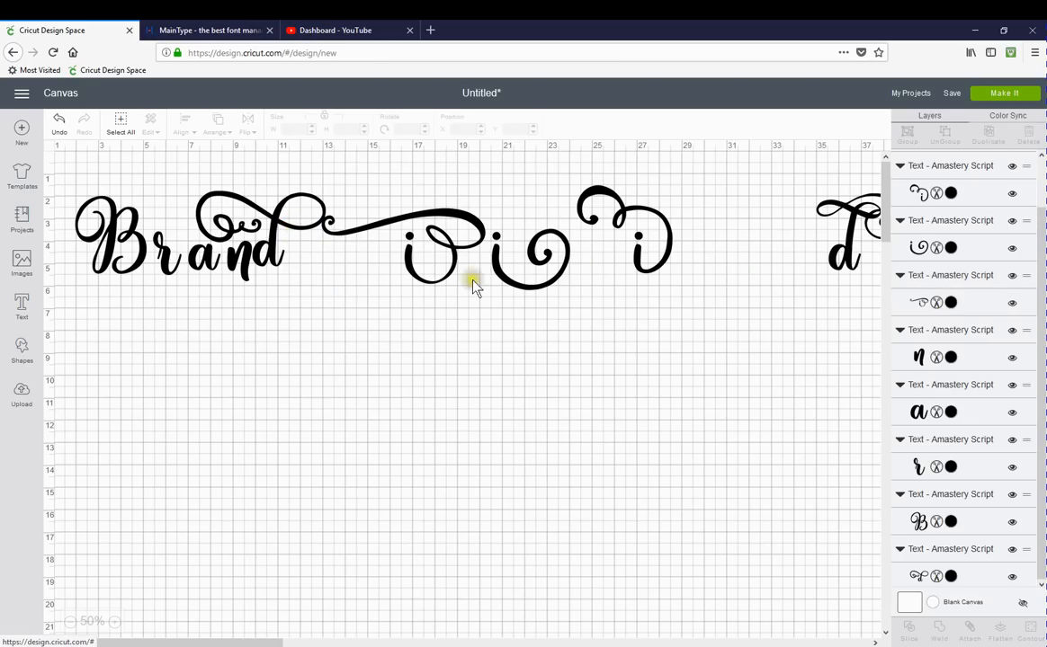
drag(527, 294, 320, 279)
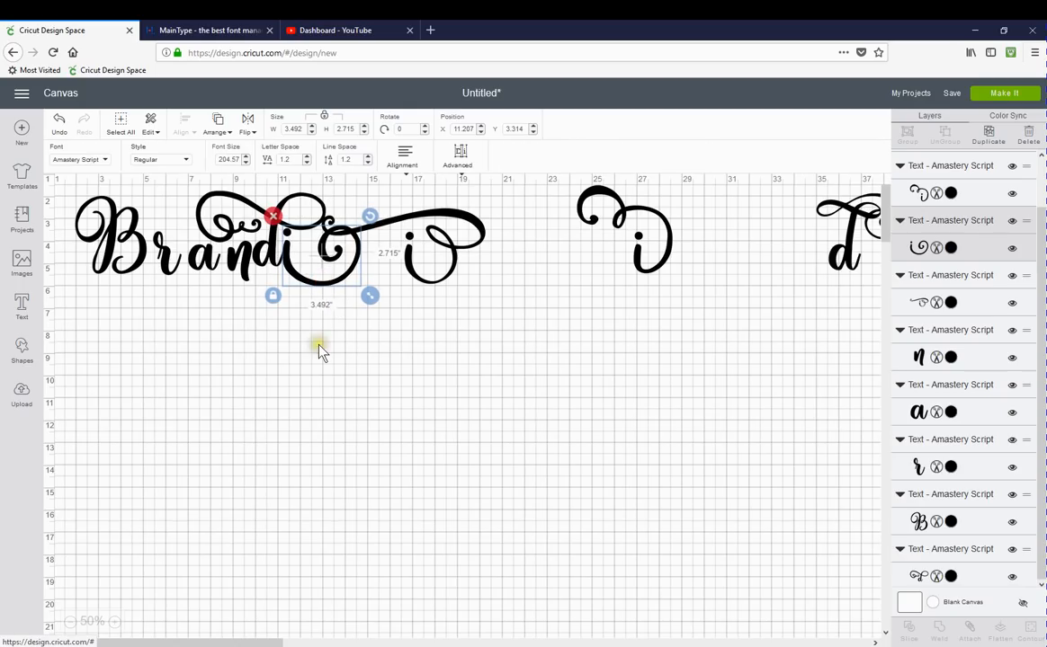
Delete the leftover swash glyphs beside the name: the two unused swash i glyphs and the second swash d.
click(486, 232)
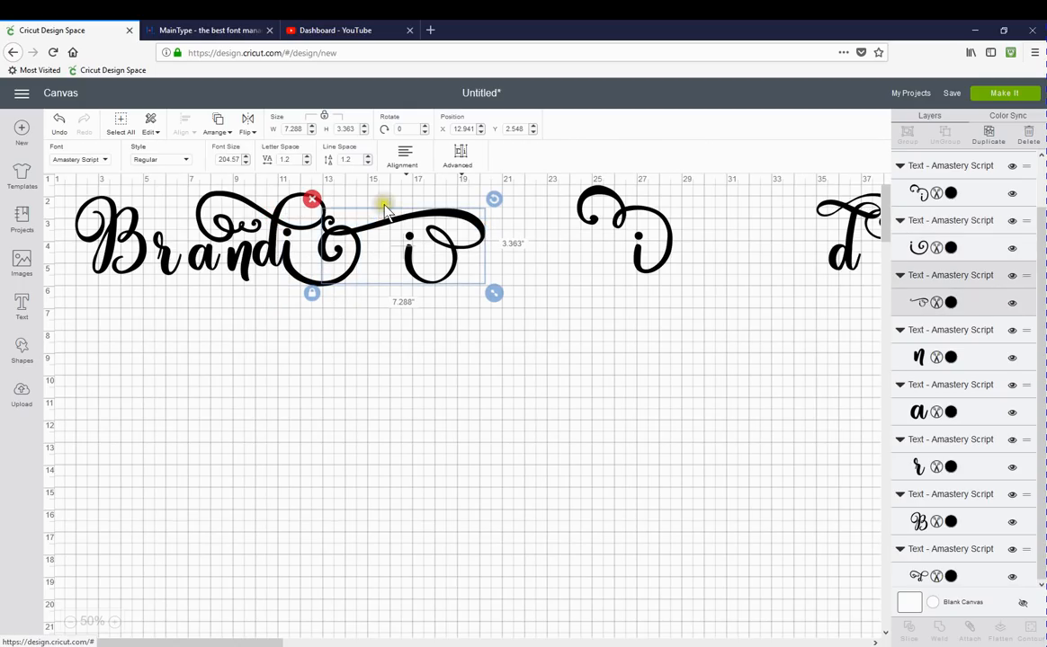
click(311, 198)
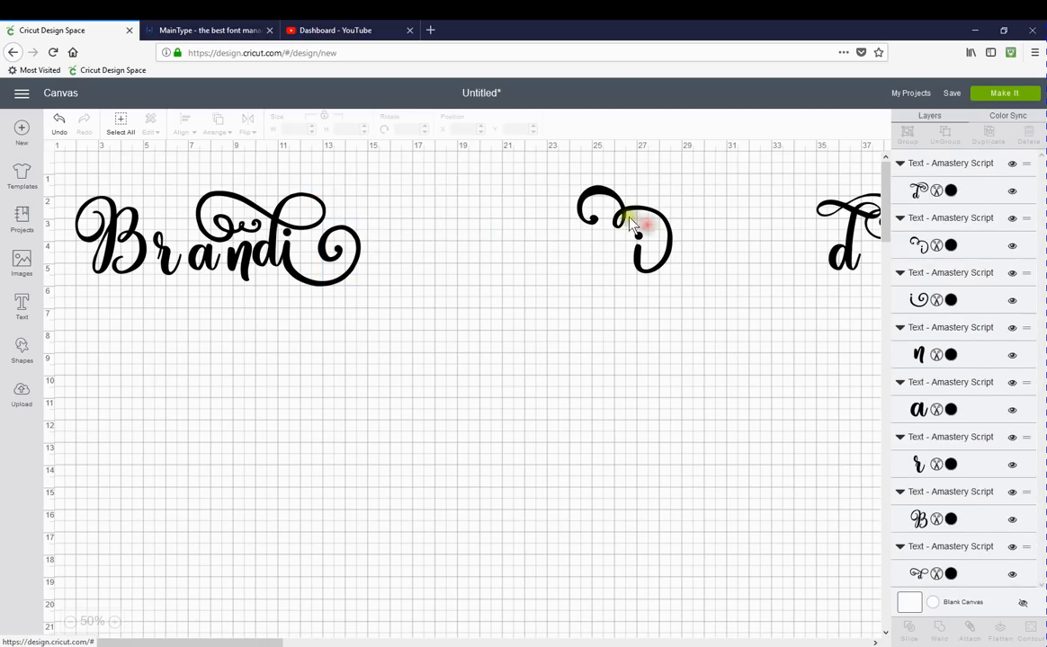
click(572, 198)
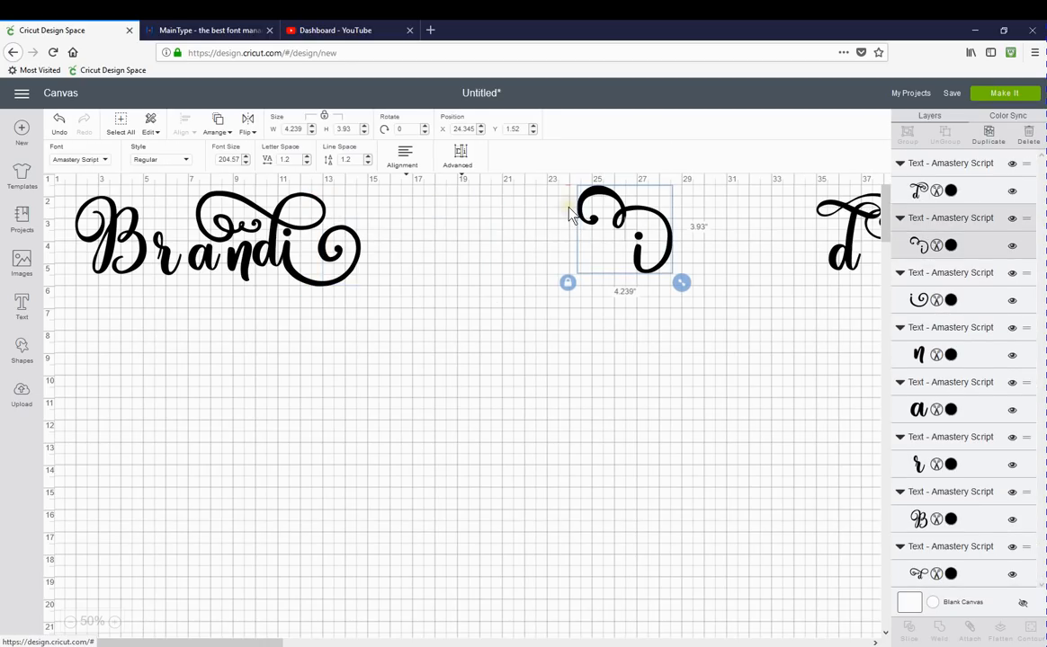
click(585, 223)
drag(586, 222, 585, 242)
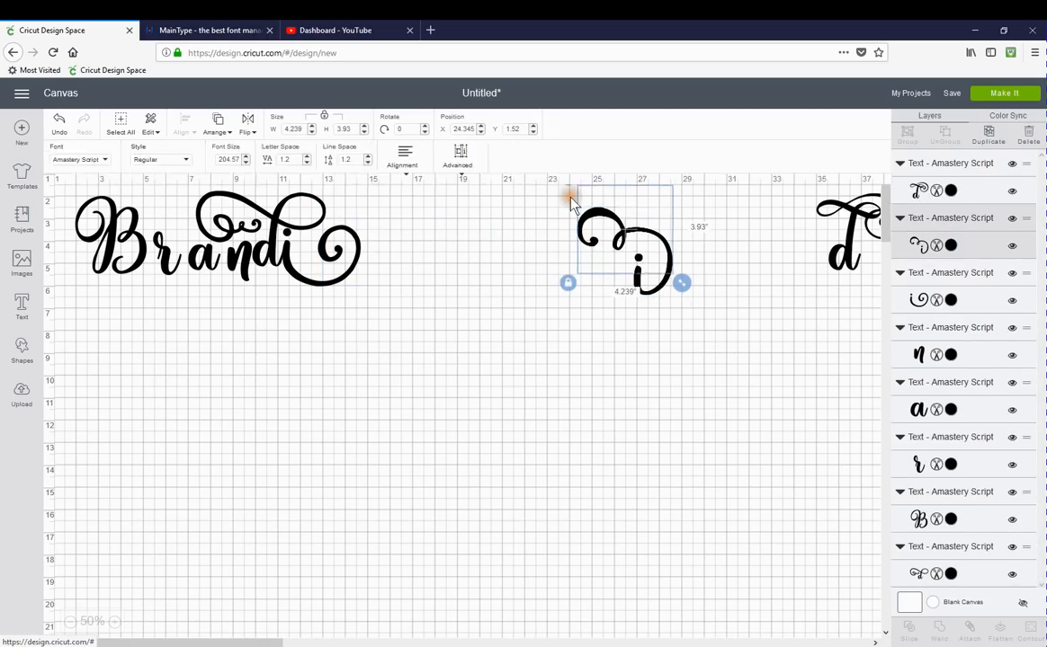
click(801, 229)
click(845, 232)
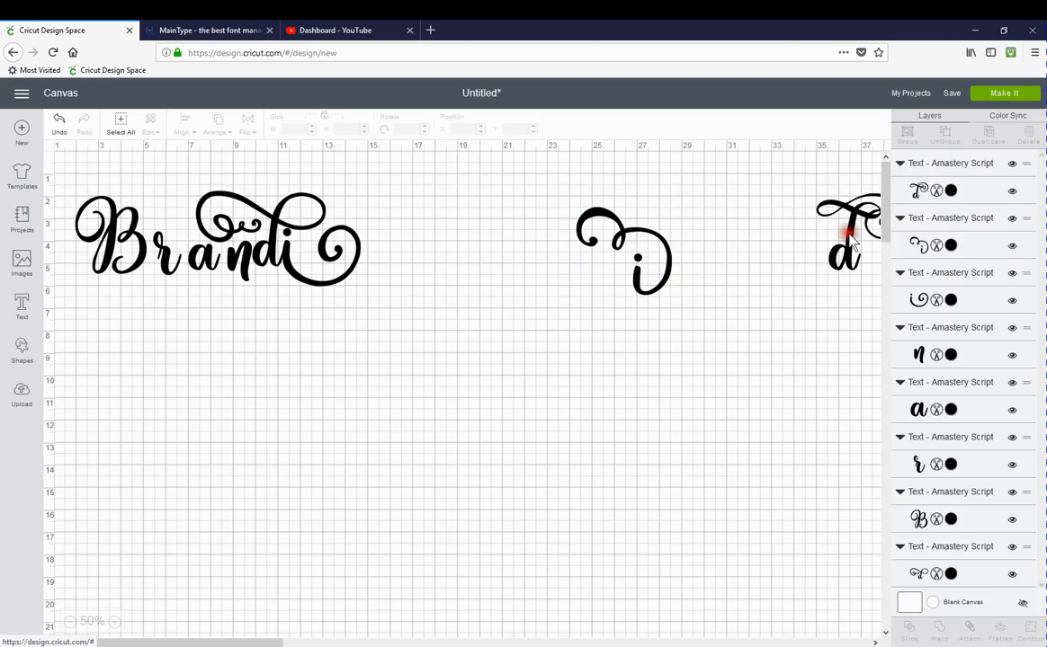
click(807, 188)
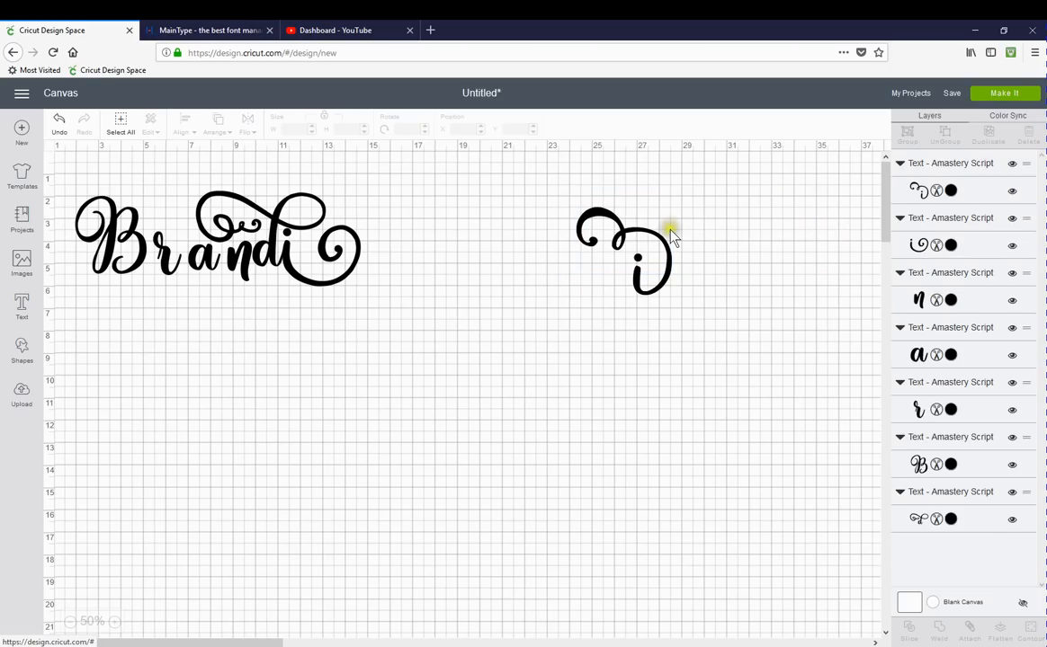
click(585, 213)
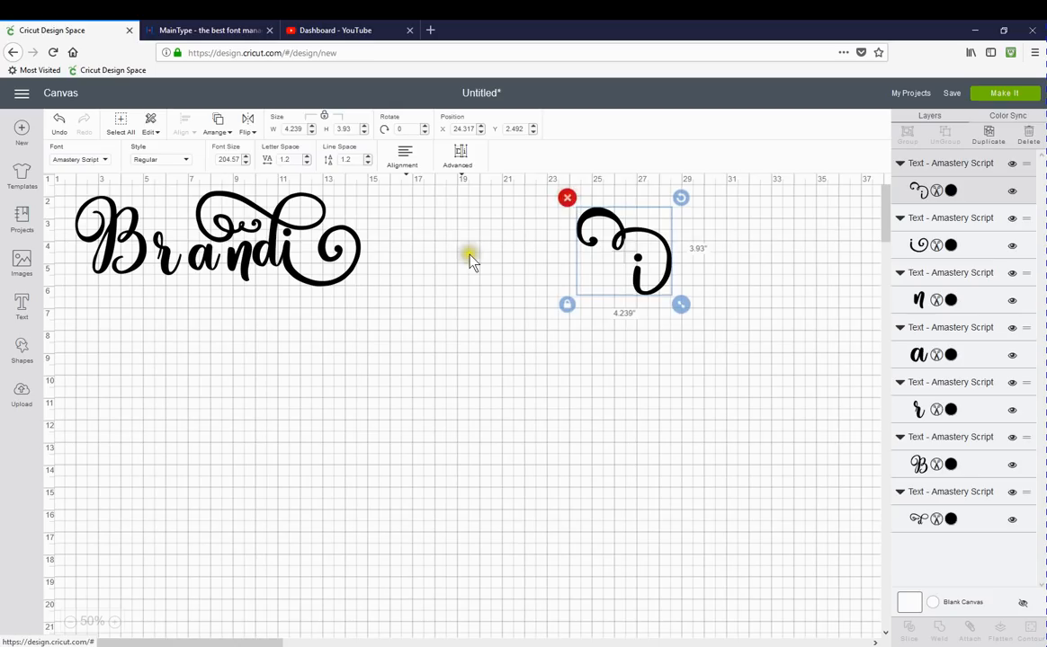
key(Delete)
Close the gaps between the letters of the name by moving those after the B closer together, ending with the swash i.
drag(259, 641, 251, 615)
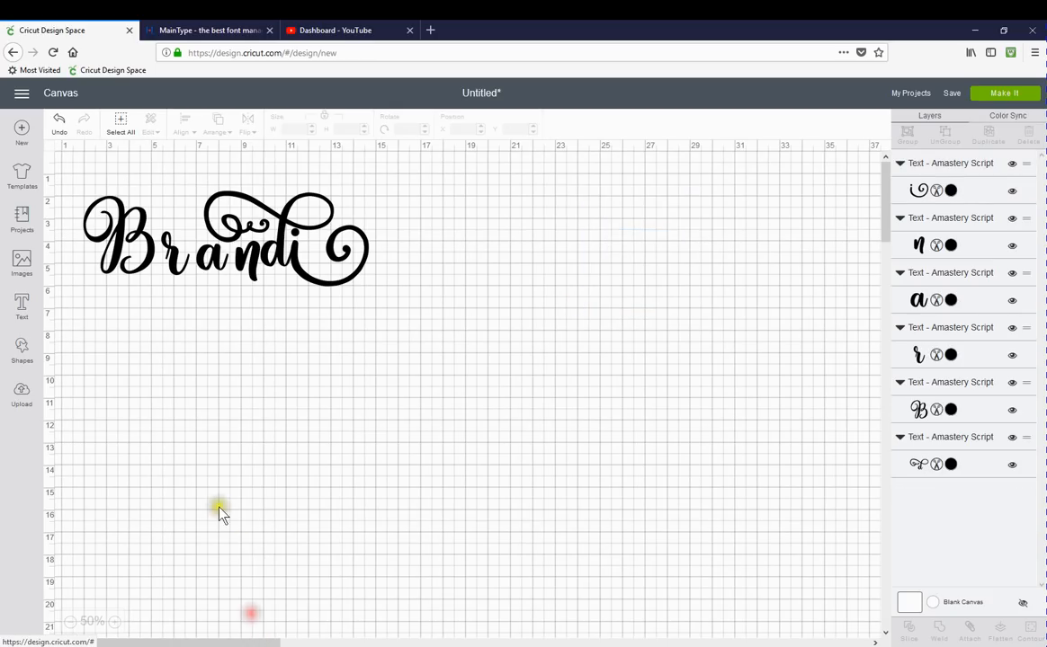
click(198, 263)
drag(193, 270, 257, 258)
click(249, 274)
drag(297, 270, 264, 273)
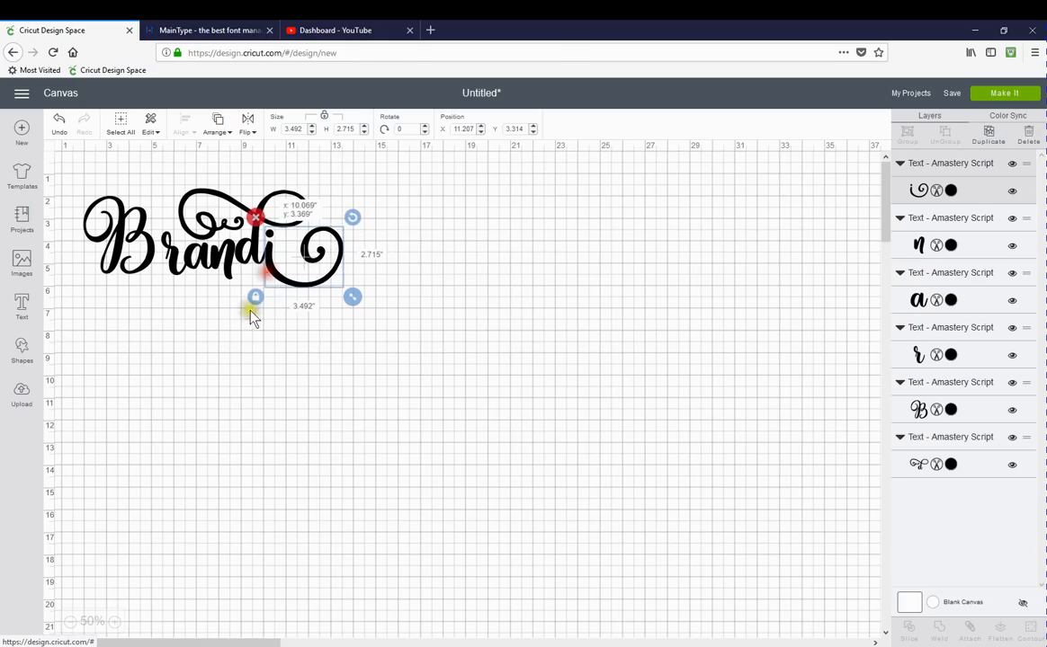
click(248, 324)
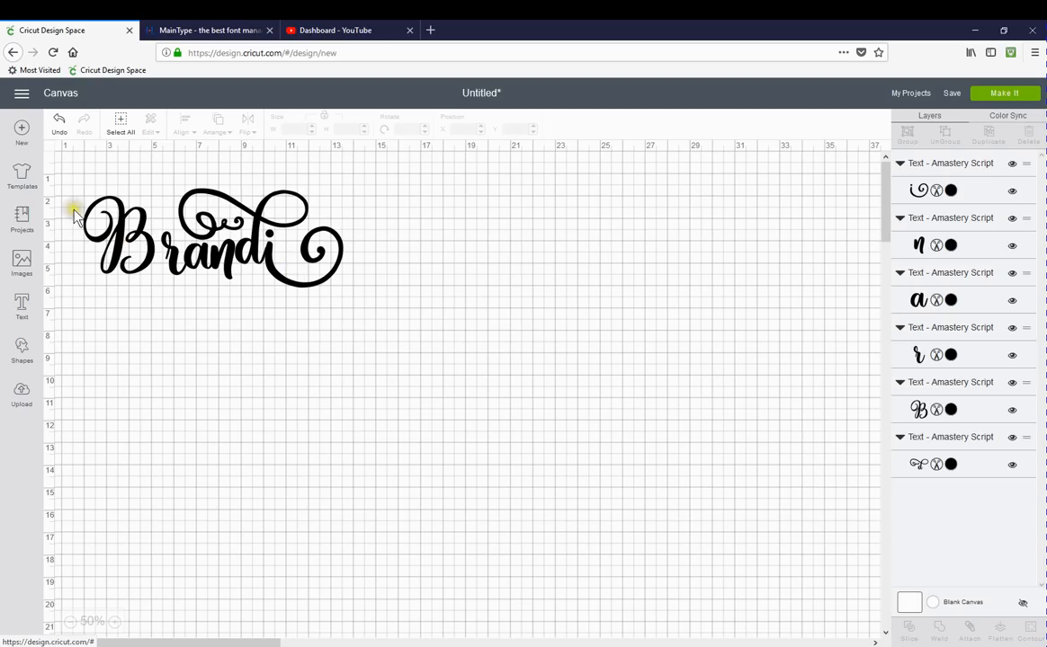
Weld all the letters of the name into one shape and move it to about X 5.3, Y 4.8.
drag(81, 212, 324, 290)
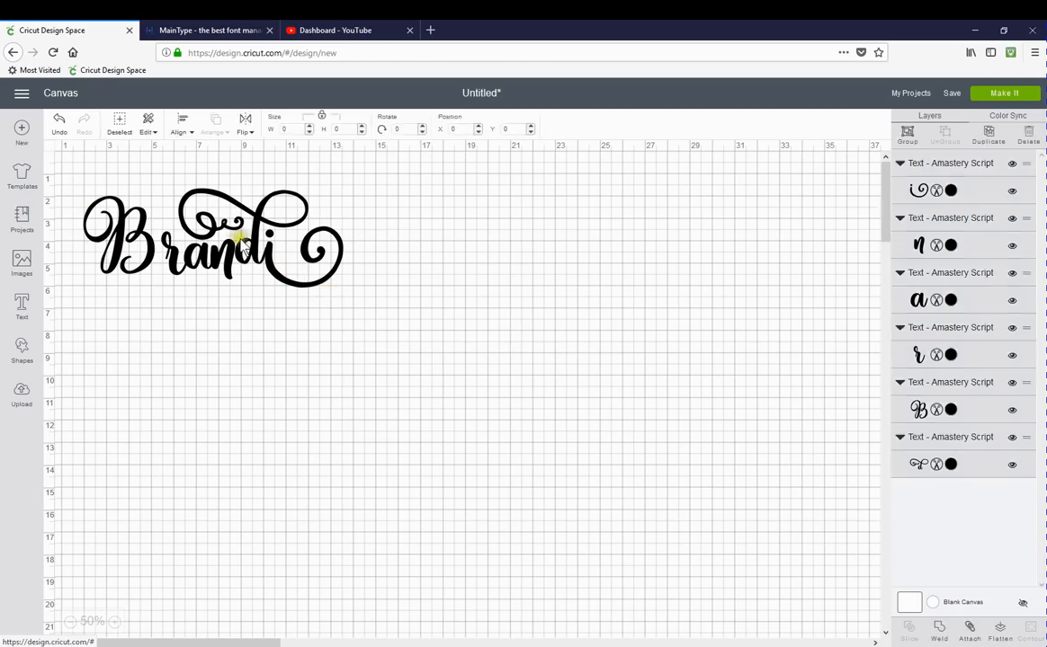
click(943, 631)
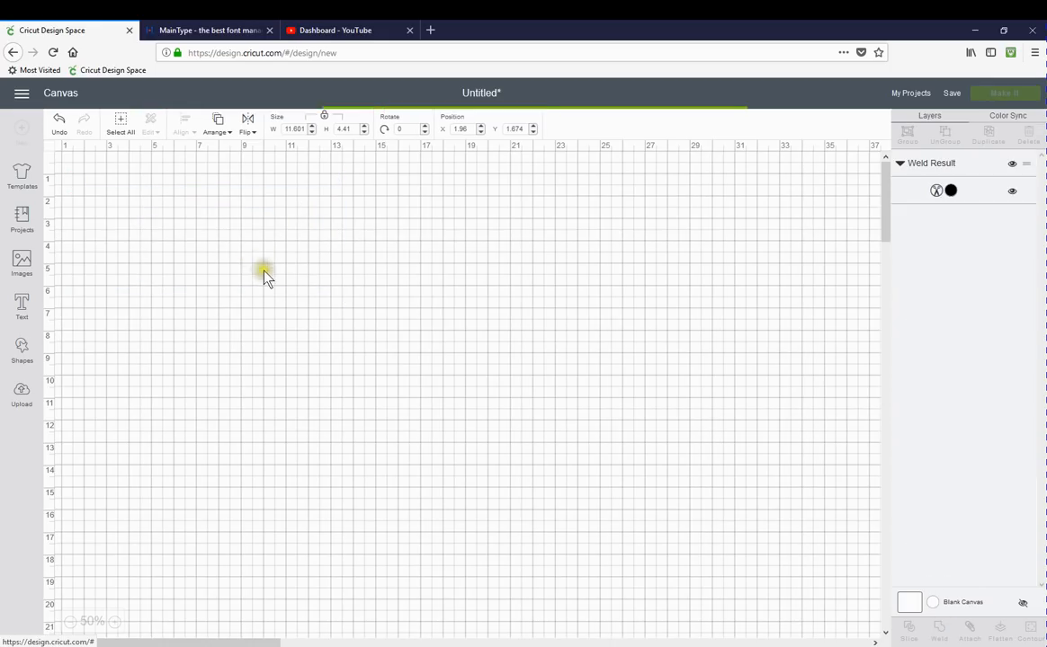
drag(267, 253, 341, 325)
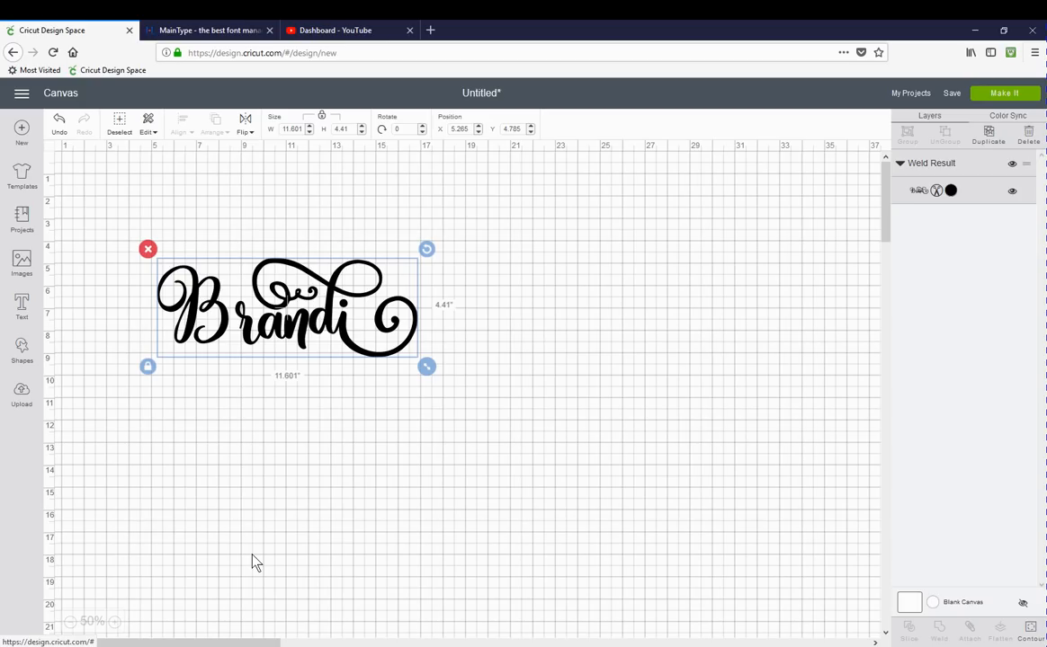